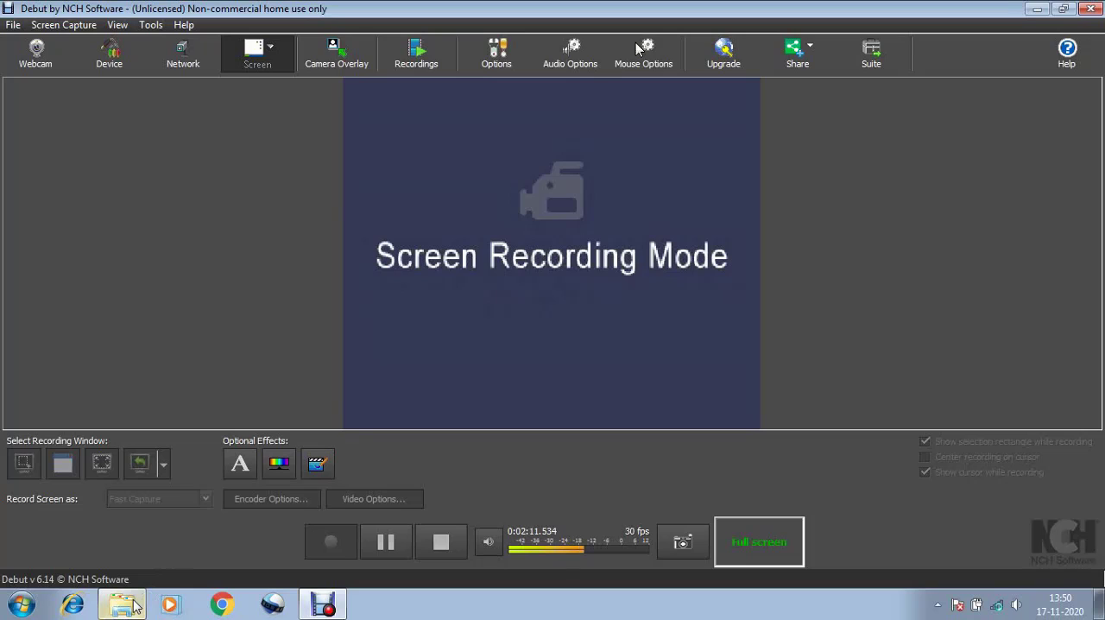
# Launch xsetup from the Xilinx_ISE_DS_Win_14.7_1015_1 folder in D:\Xilinx_14.7
pyautogui.click(134, 607)
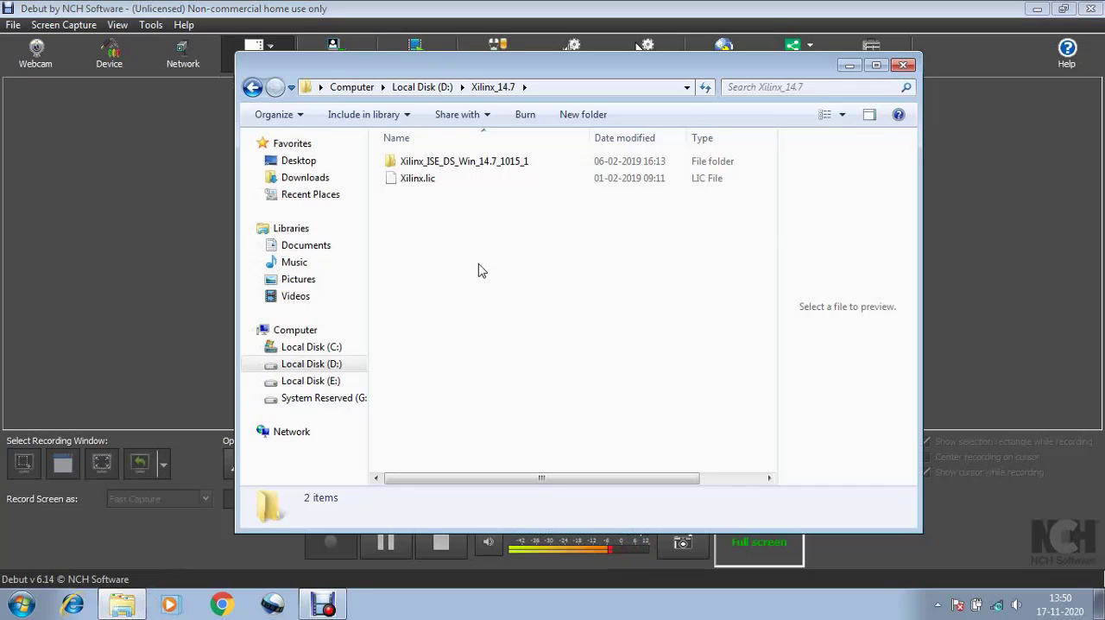
pyautogui.doubleClick(479, 168)
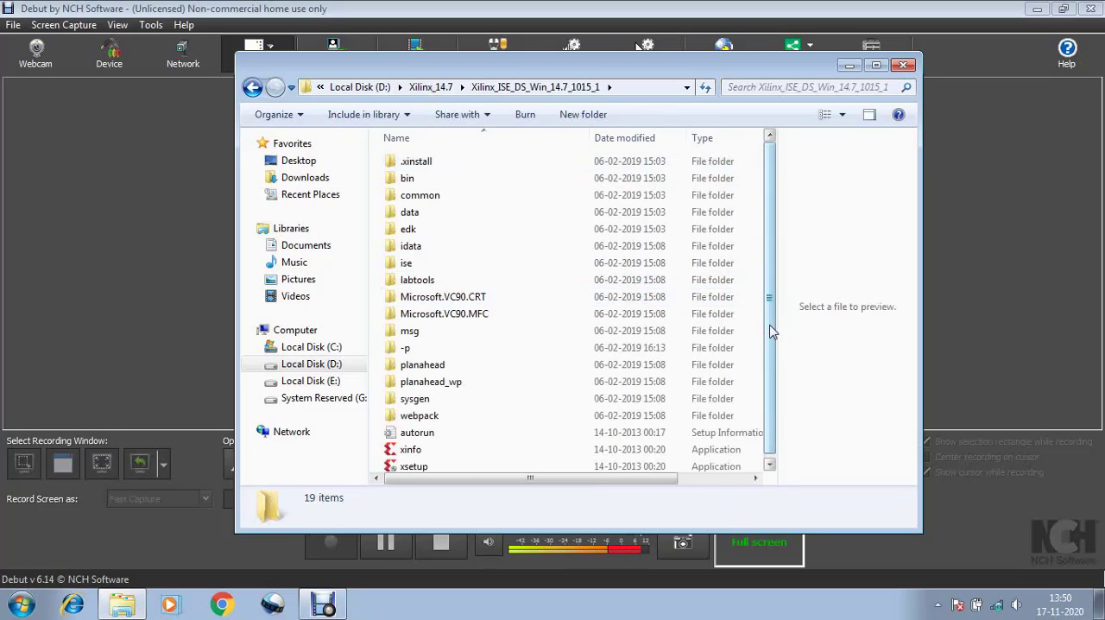
pyautogui.moveTo(771, 327); pyautogui.dragTo(770, 413)
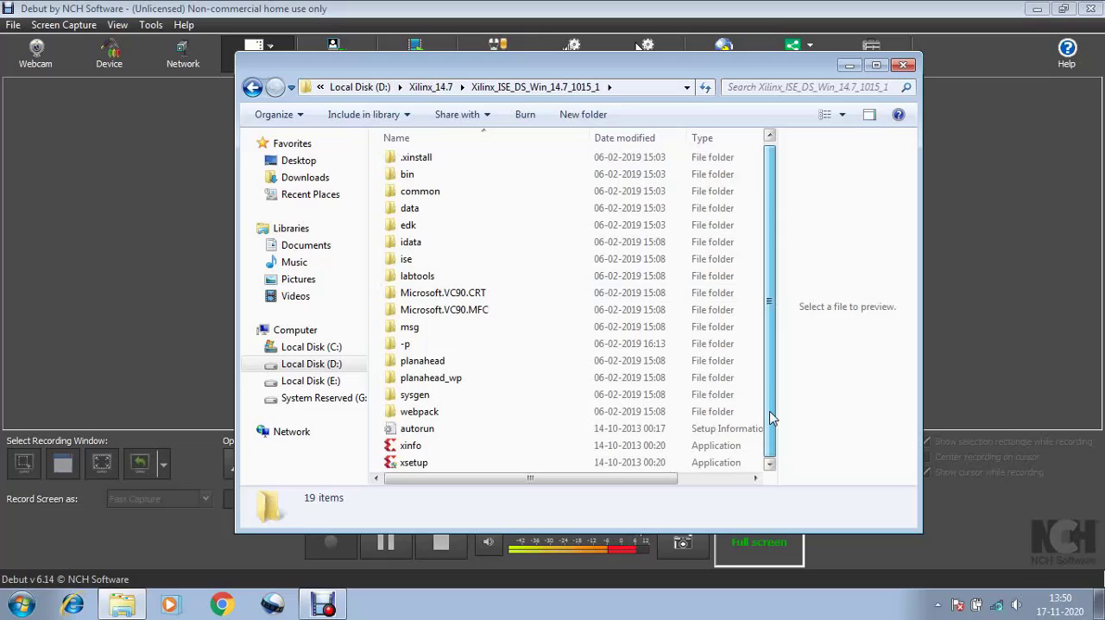
pyautogui.doubleClick(444, 465)
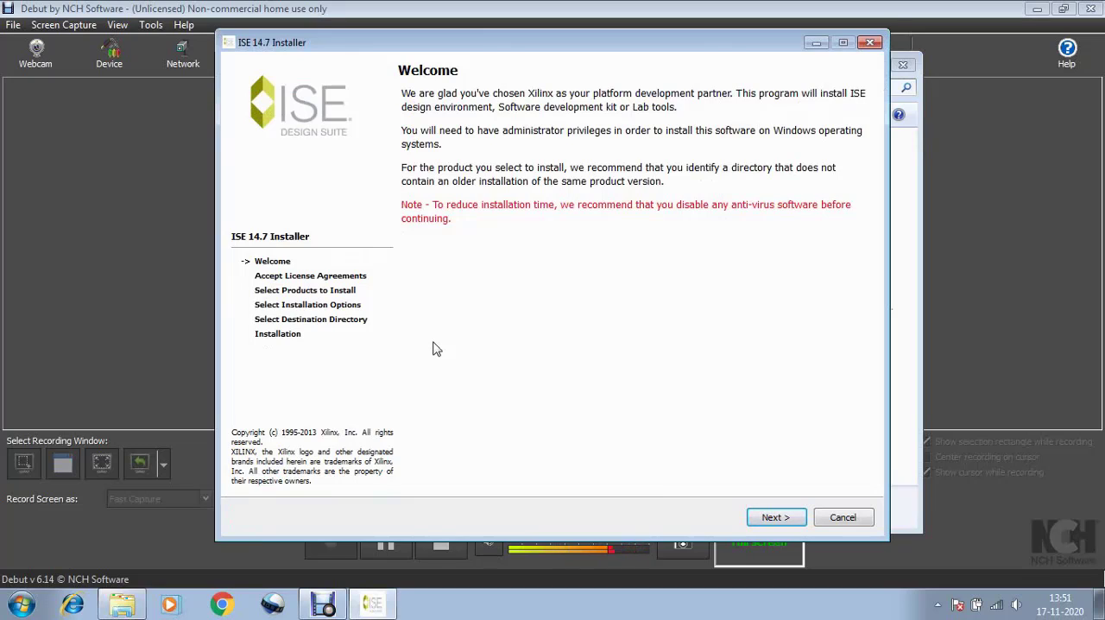
# Go past the installer's welcome page and accept all terms in both license agreements
pyautogui.click(771, 516)
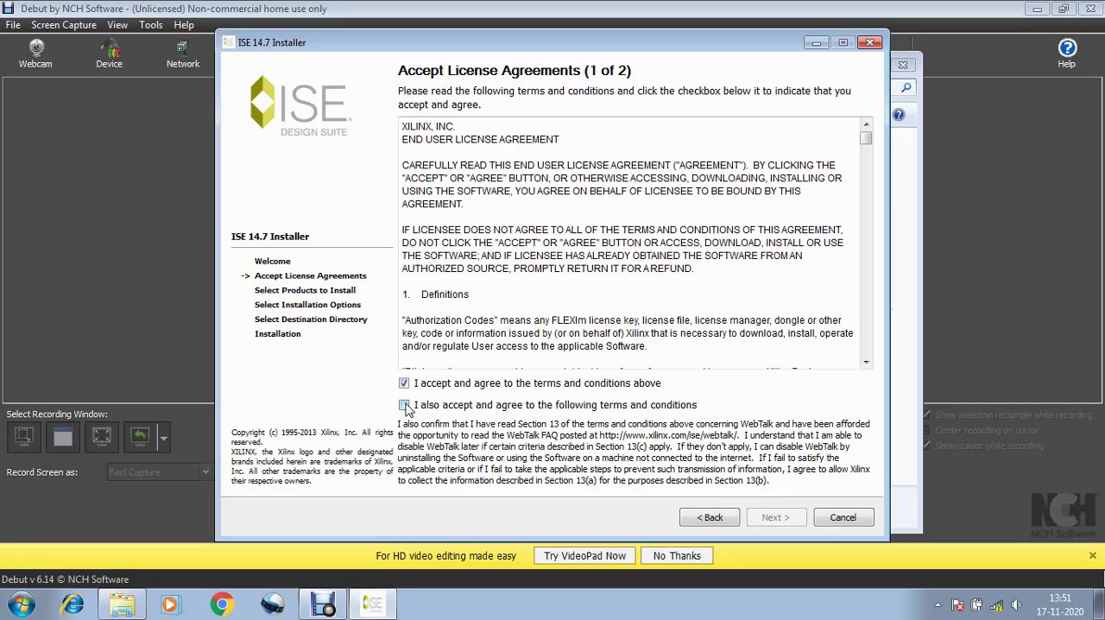
pyautogui.click(404, 405)
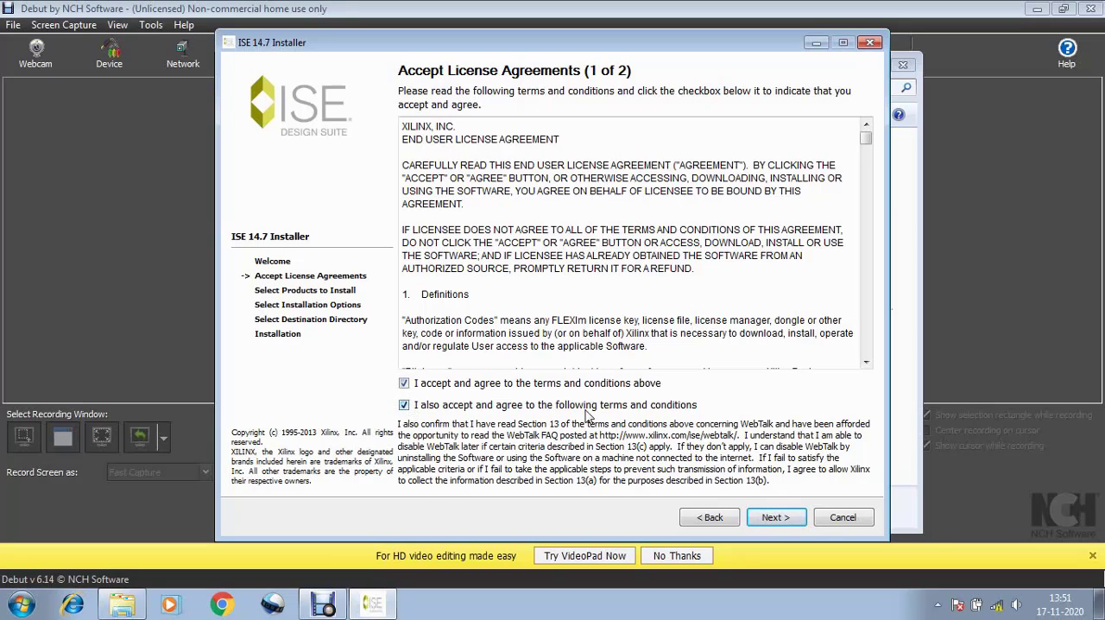
pyautogui.click(791, 518)
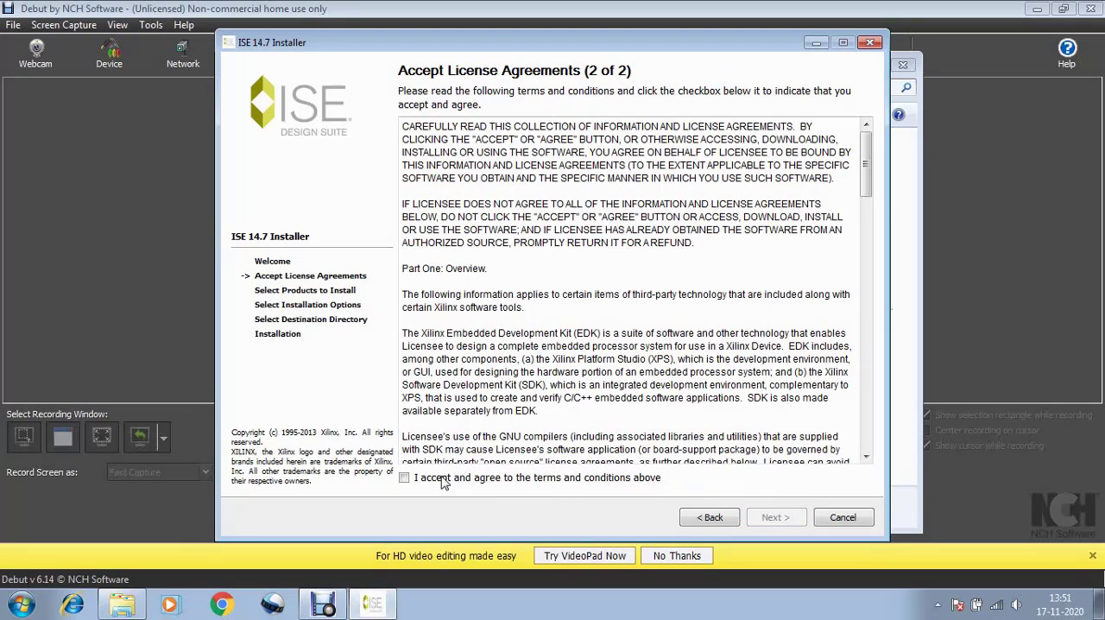
pyautogui.click(403, 479)
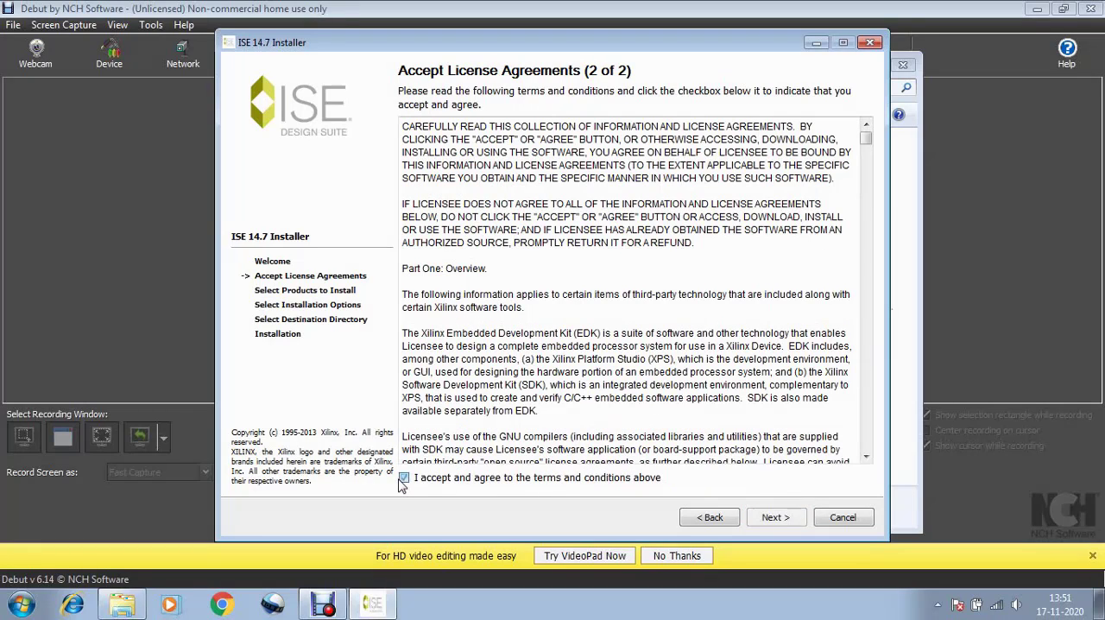
pyautogui.click(787, 518)
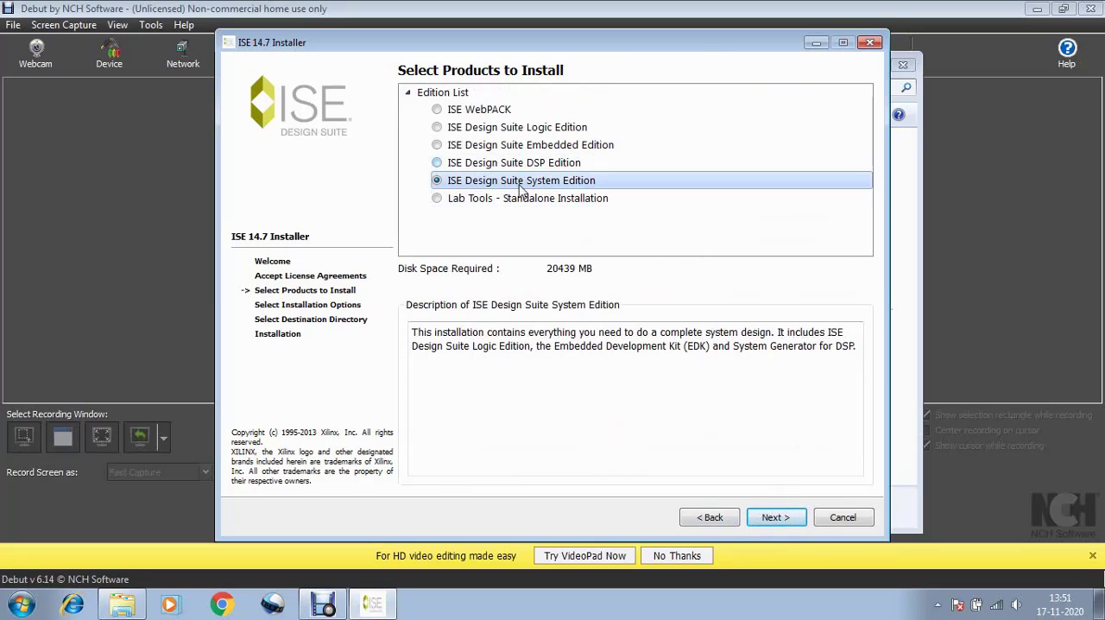
# Review the description of each edition in the product list, from ISE WebPACK through Lab Tools - Standalone Installation
pyautogui.click(438, 110)
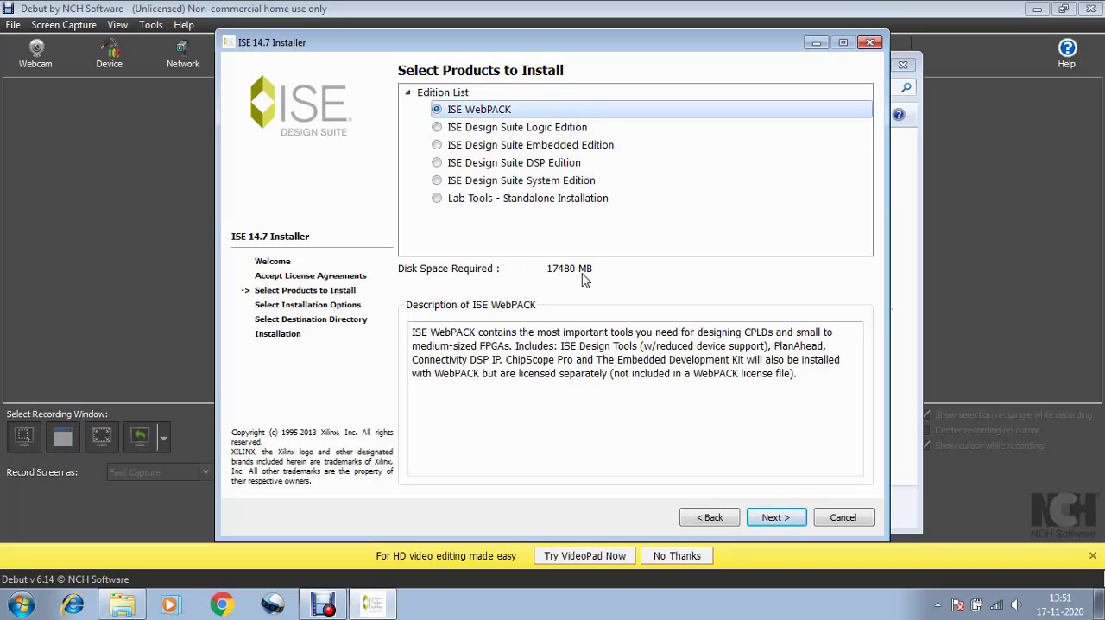
pyautogui.click(438, 127)
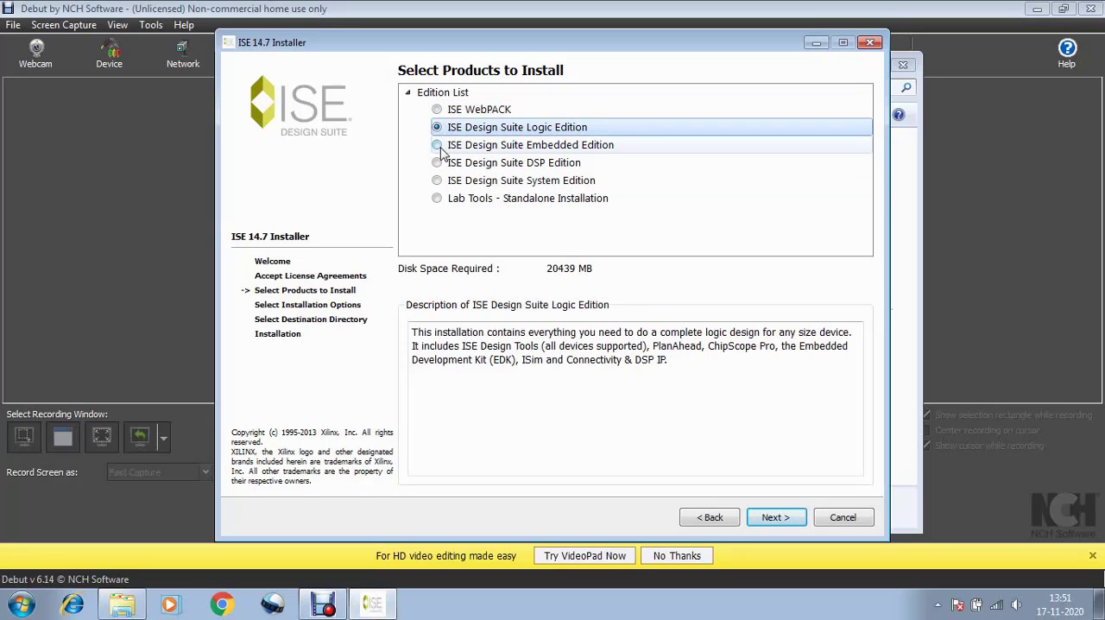
pyautogui.click(437, 145)
pyautogui.click(438, 165)
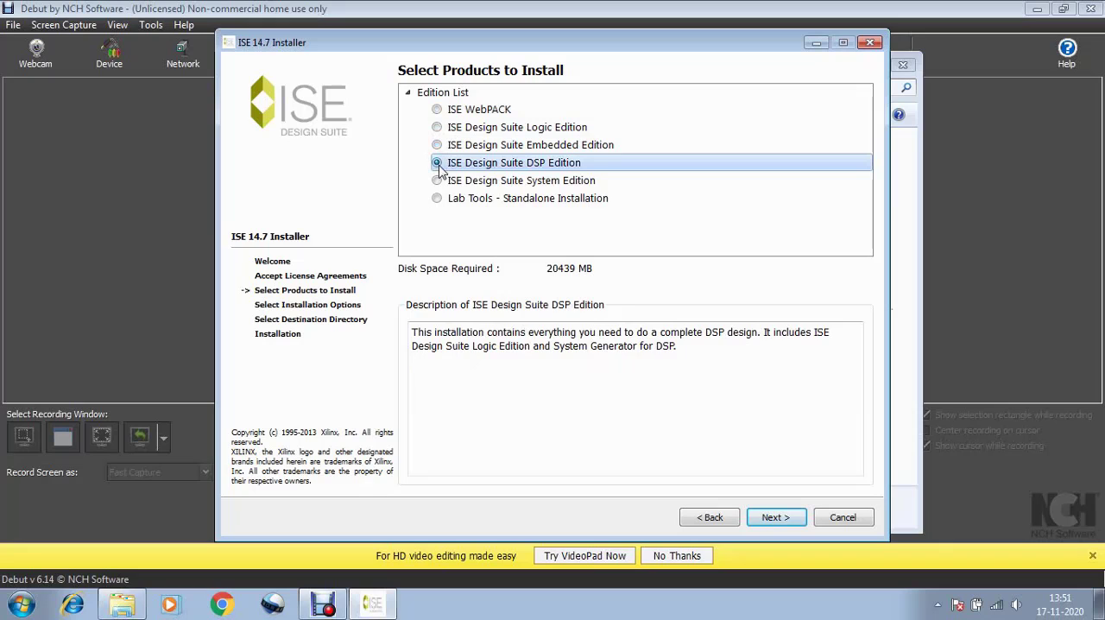
pyautogui.click(438, 183)
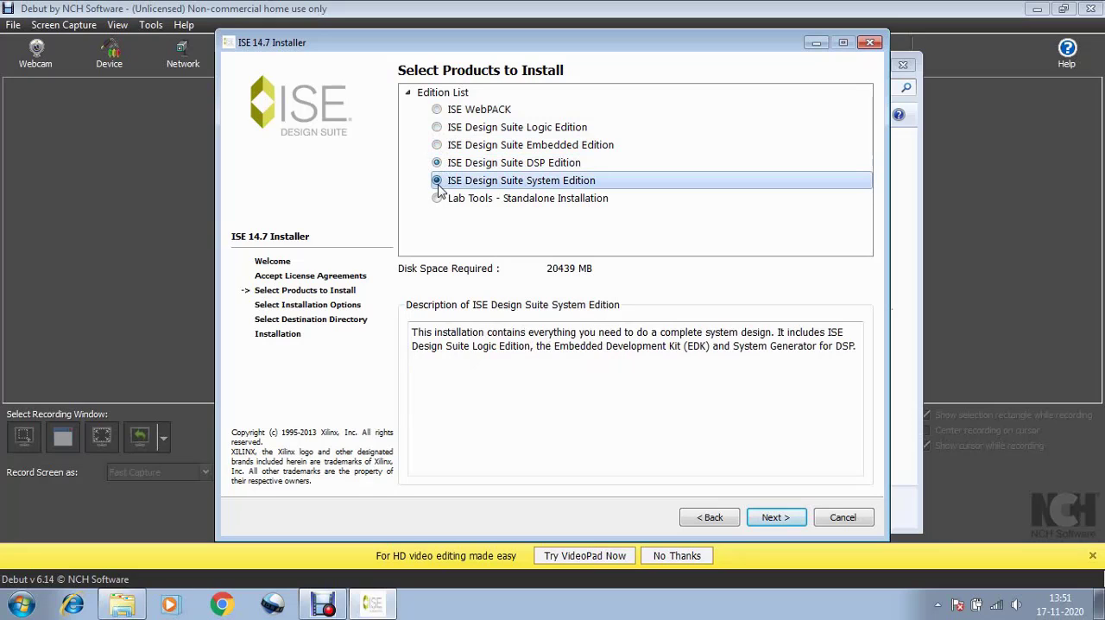
pyautogui.click(438, 198)
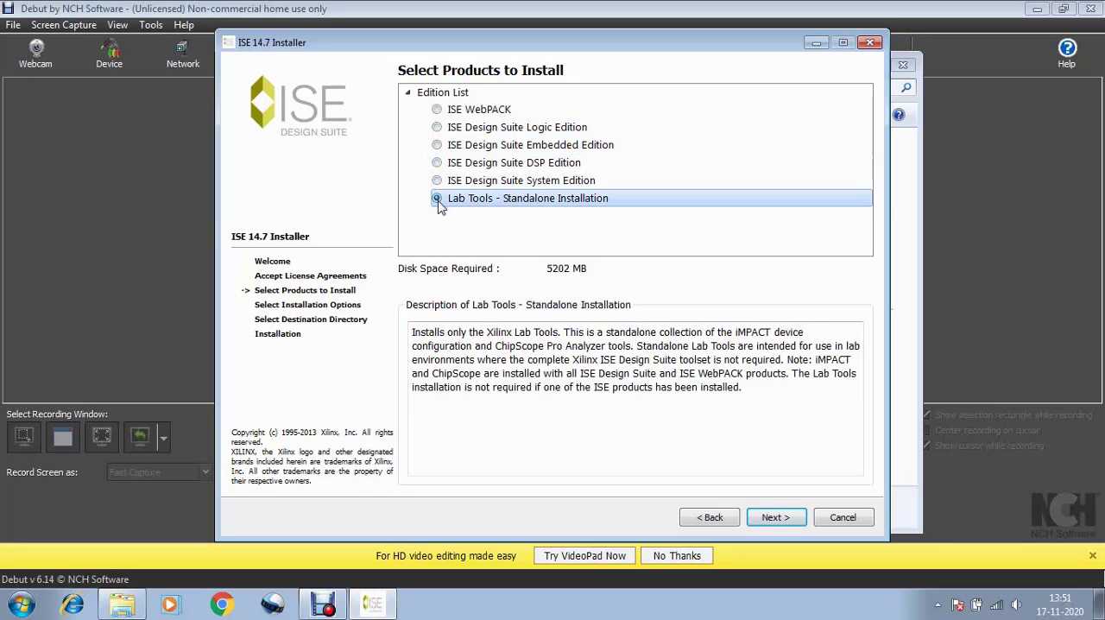
# Choose ISE WebPACK as the edition to install and keep the default installation options
pyautogui.click(438, 110)
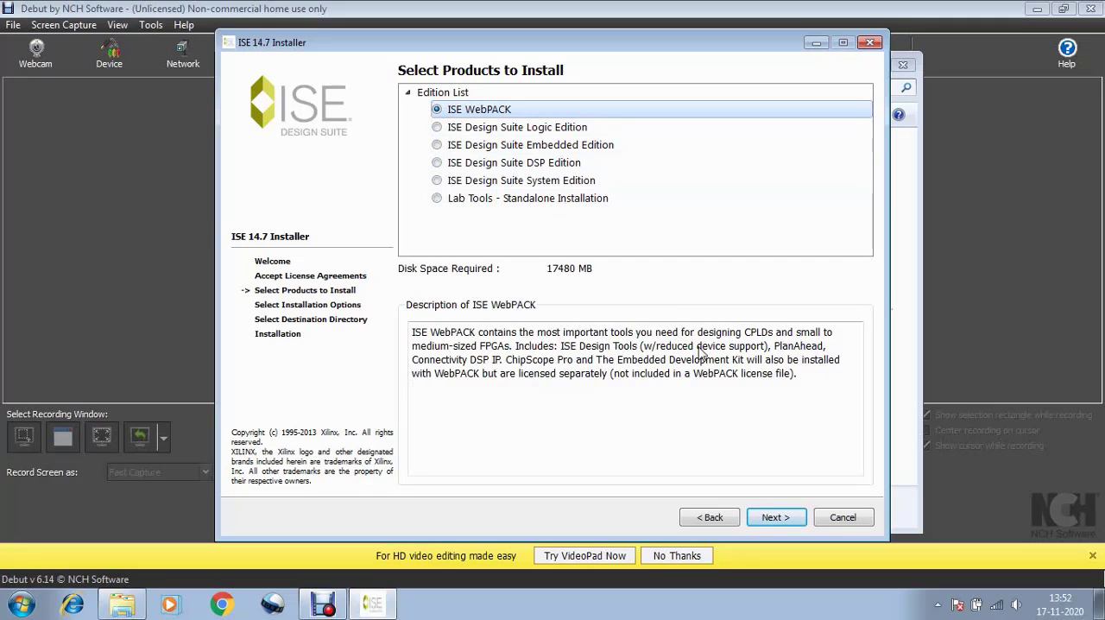
pyautogui.click(785, 518)
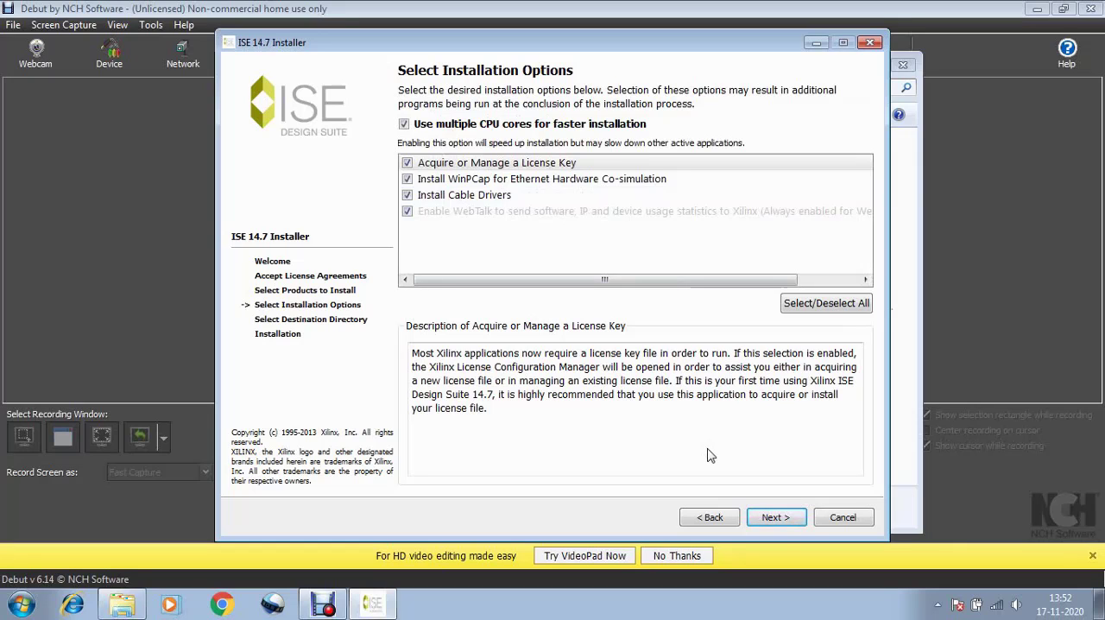
pyautogui.click(783, 522)
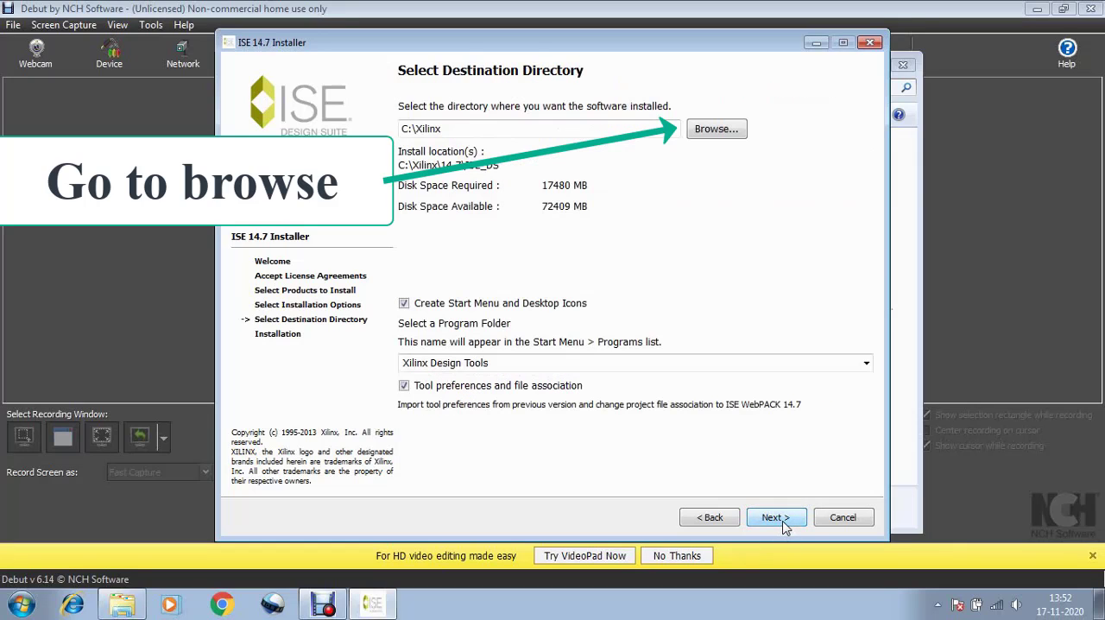
# Create a folder named ISE on drive C: as the destination directory and start the installation
pyautogui.click(709, 134)
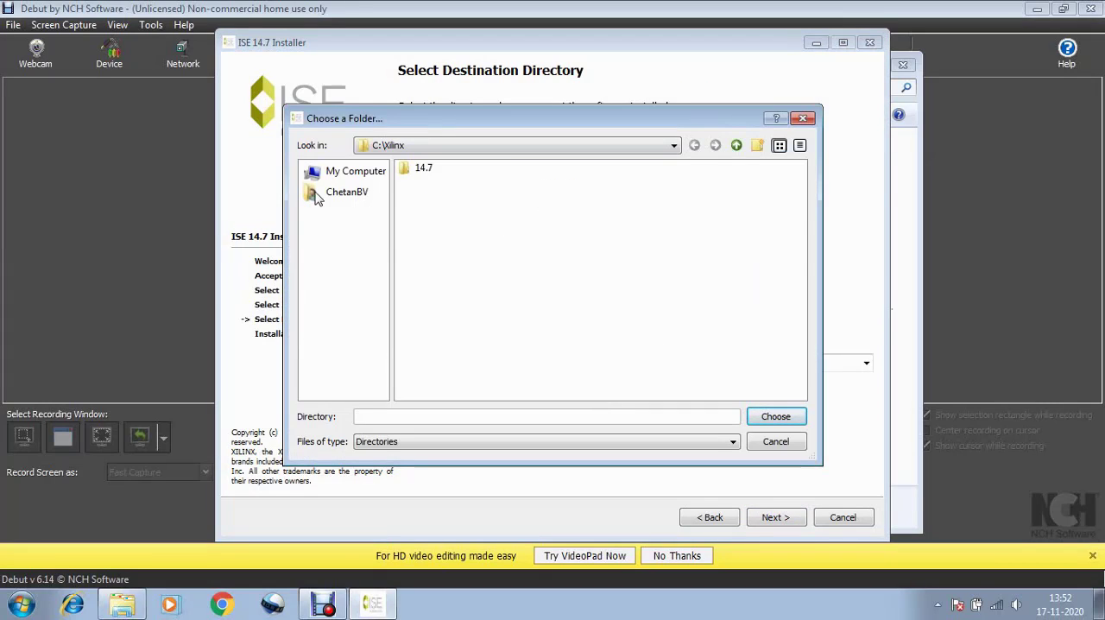
pyautogui.click(341, 172)
pyautogui.doubleClick(415, 168)
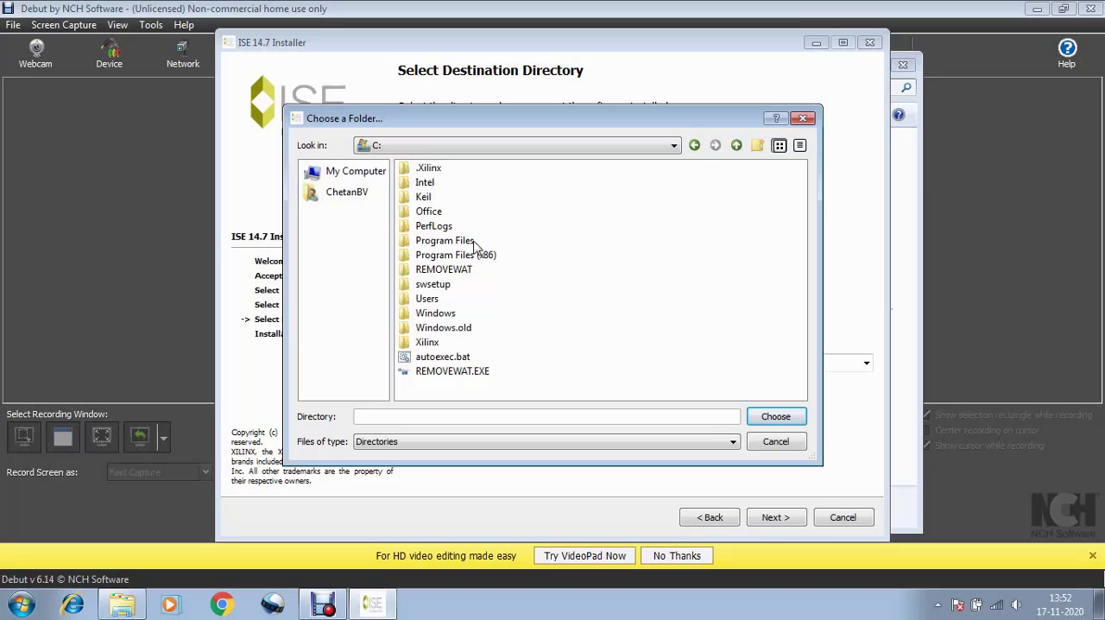
pyautogui.click(758, 145)
pyautogui.press('BackSpace')
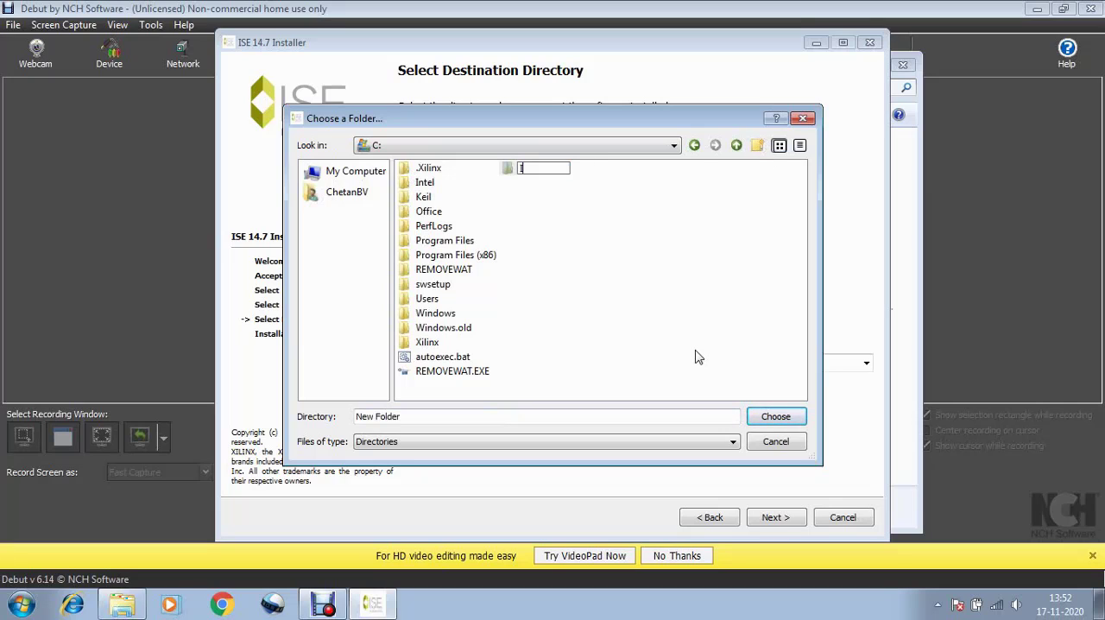
pyautogui.press('Return')
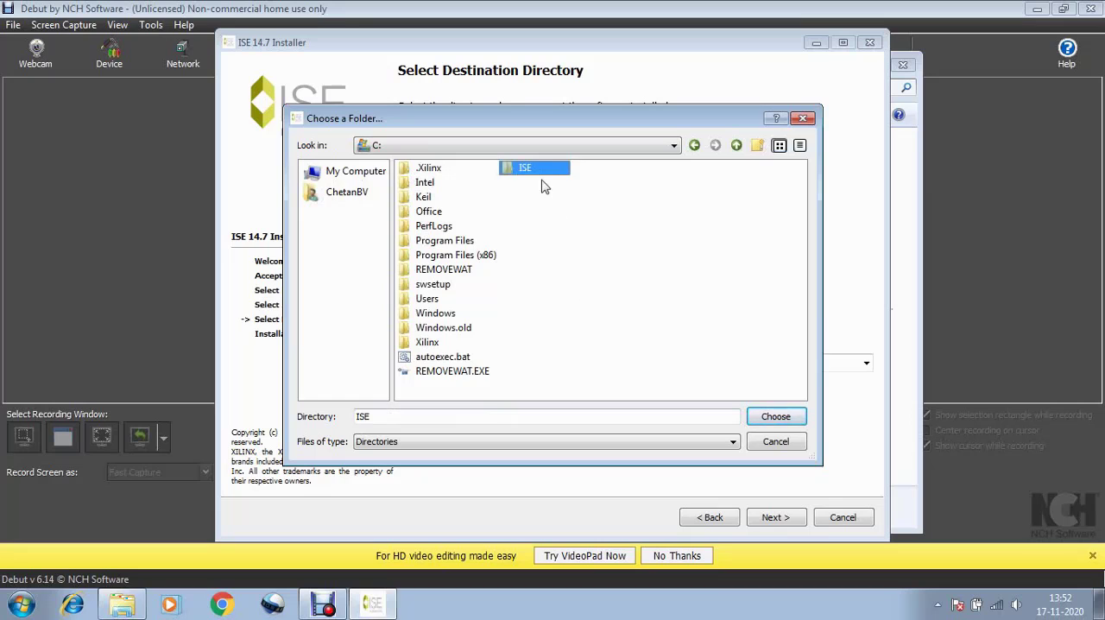
pyautogui.click(757, 420)
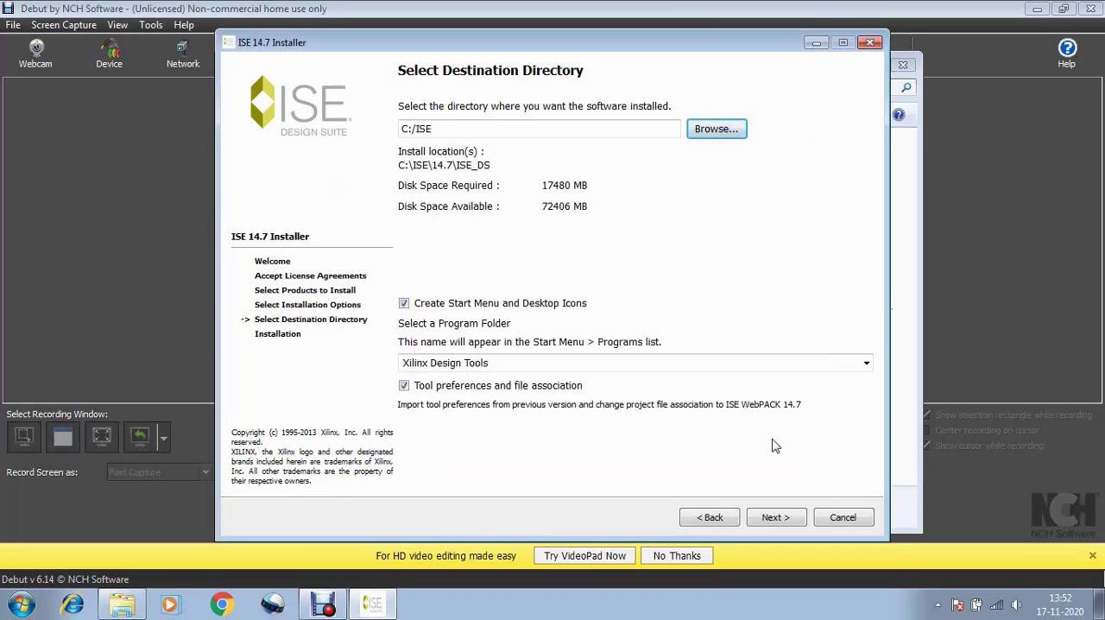
pyautogui.click(796, 523)
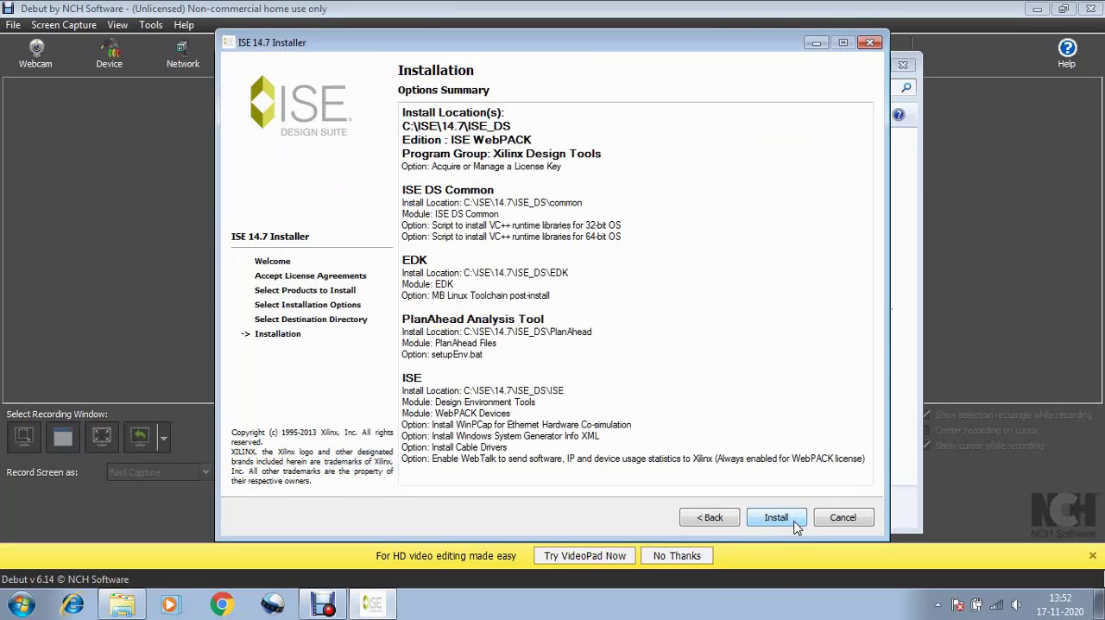
pyautogui.click(796, 524)
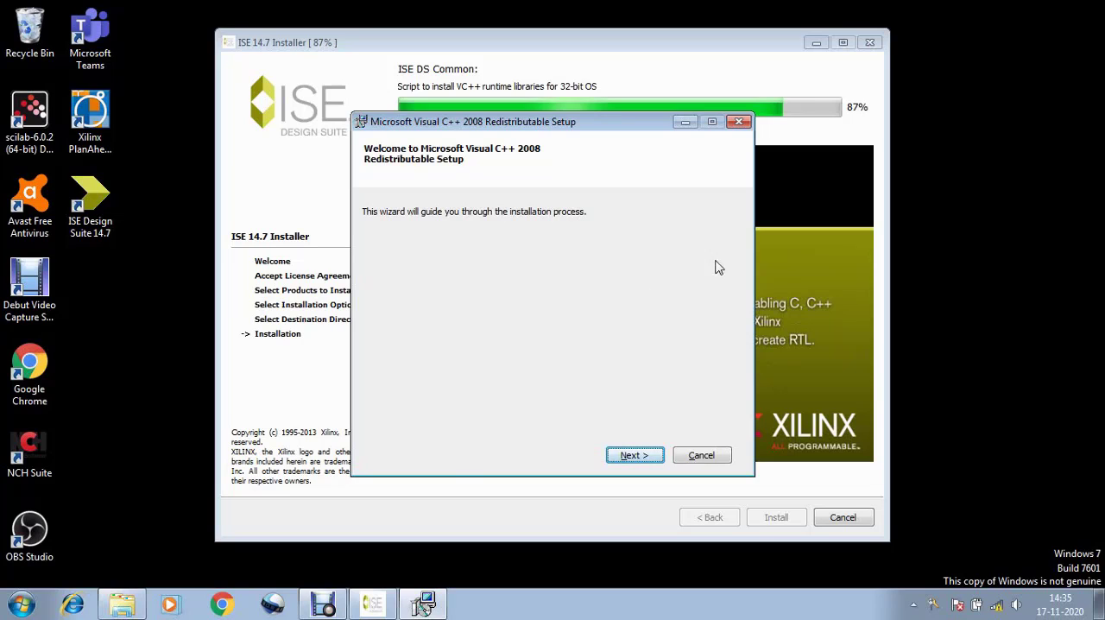
# Install the Microsoft Visual C++ 2008 Redistributable, accepting its license terms, and finish its setup
pyautogui.click(639, 455)
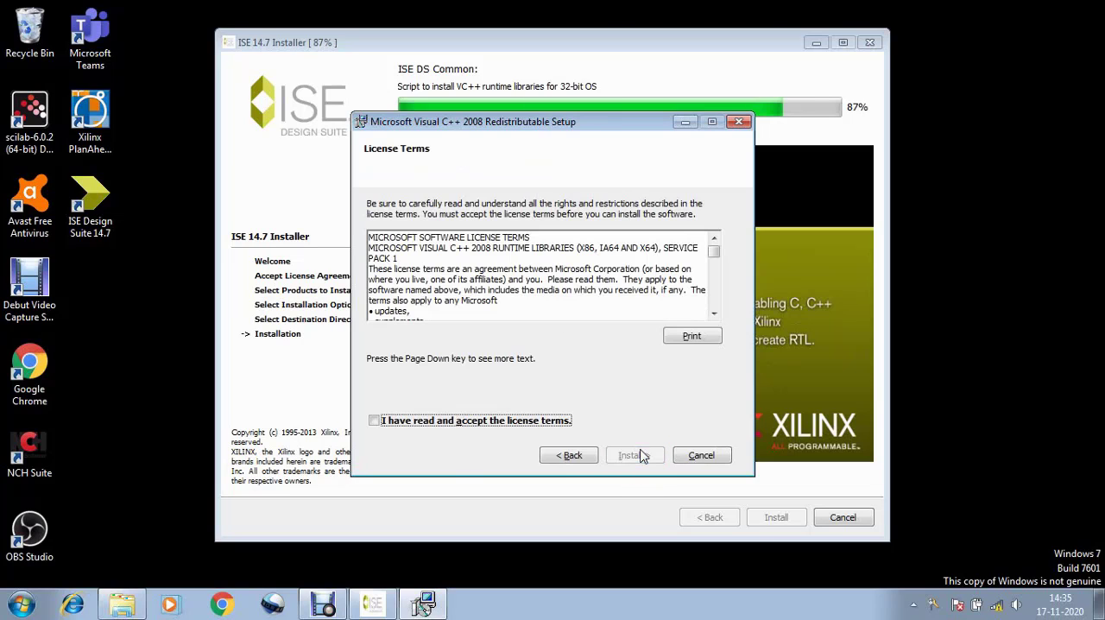
pyautogui.click(374, 422)
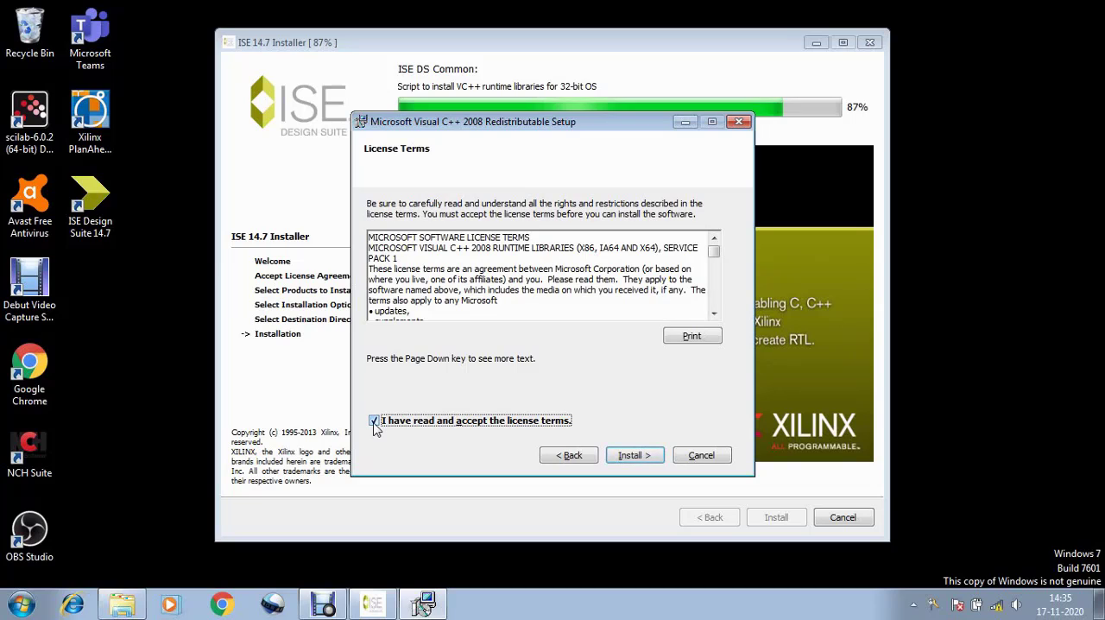
pyautogui.click(634, 455)
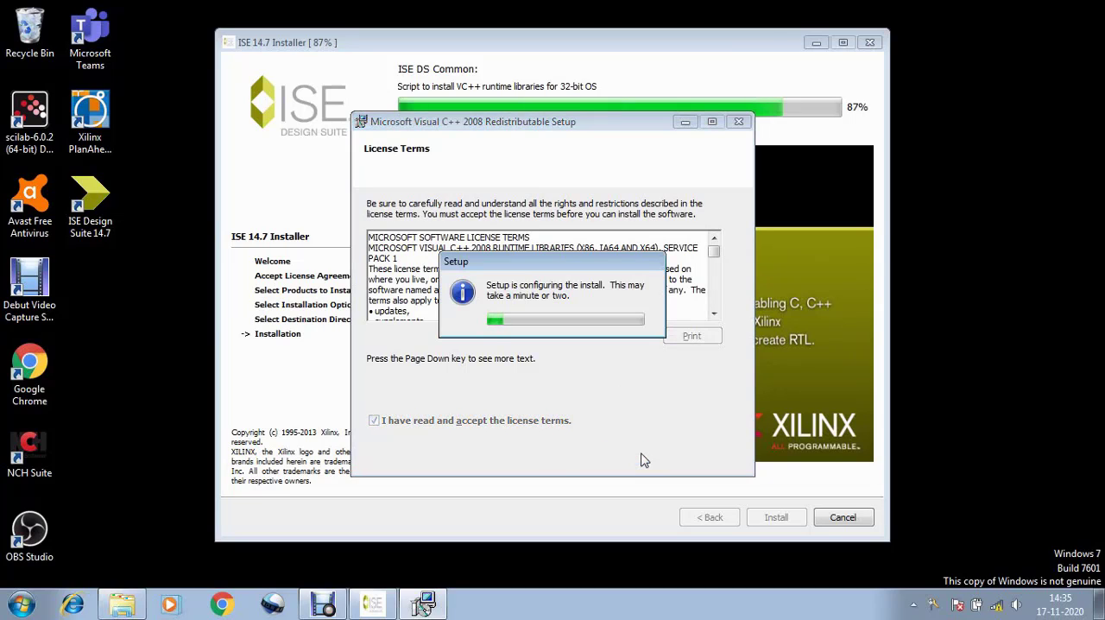
pyautogui.click(324, 605)
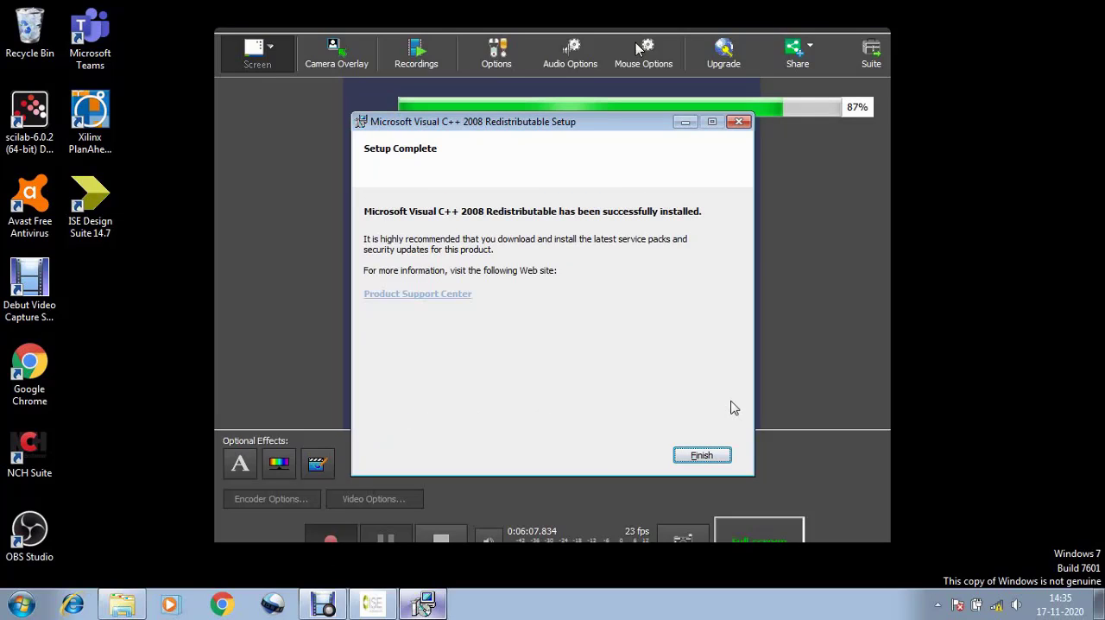
pyautogui.click(712, 458)
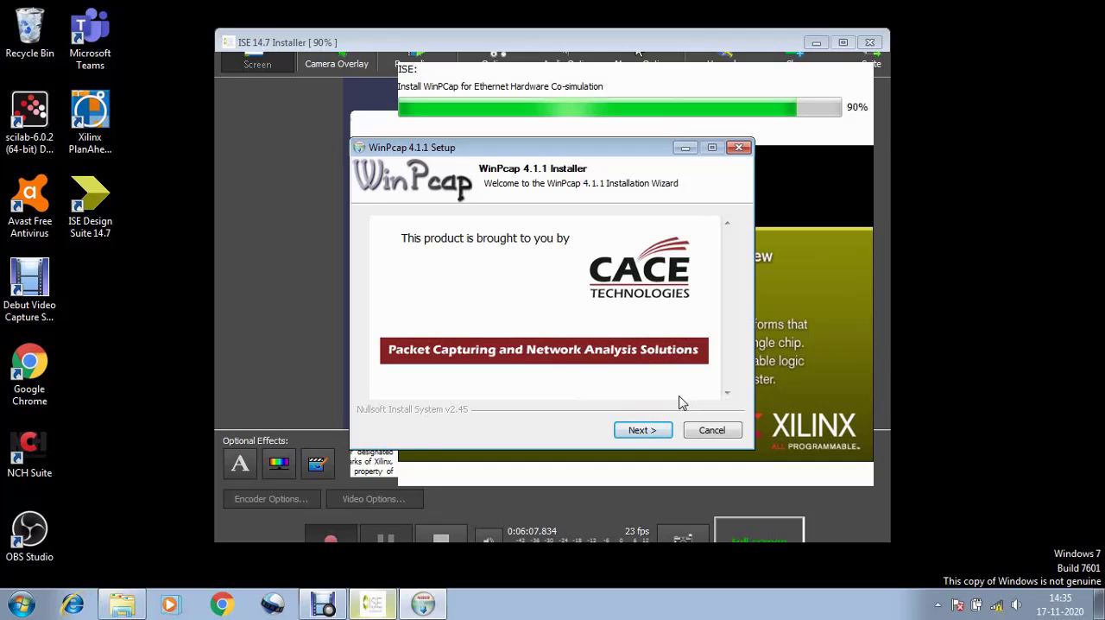
# Install WinPcap 4.1.1, agreeing to its license and keeping the driver's automatic start at boot time
pyautogui.click(662, 437)
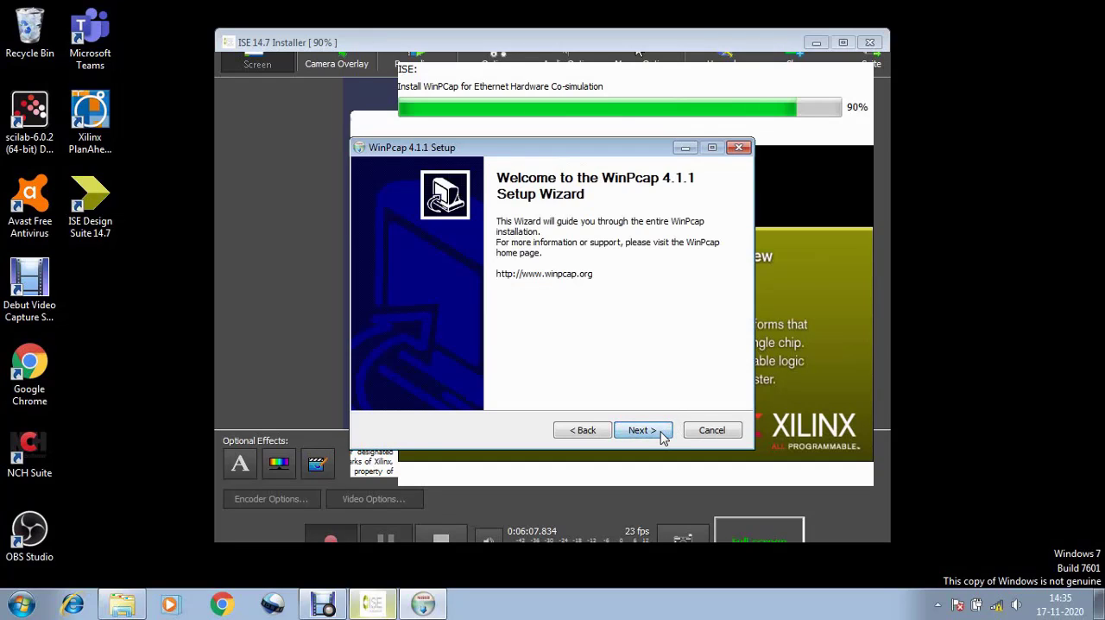
pyautogui.click(663, 436)
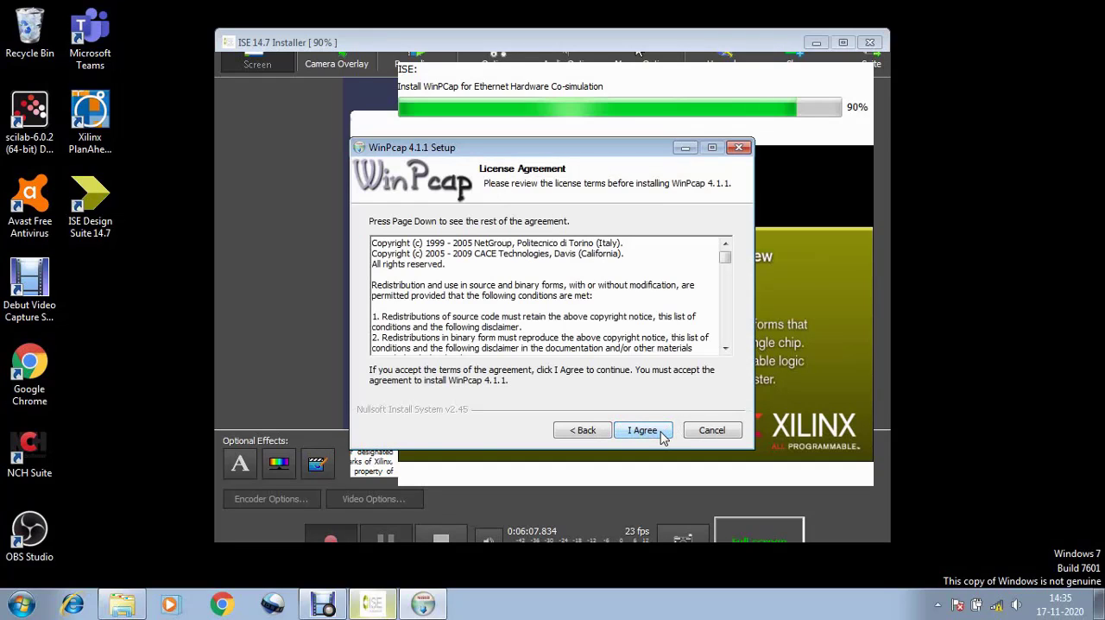
pyautogui.click(662, 436)
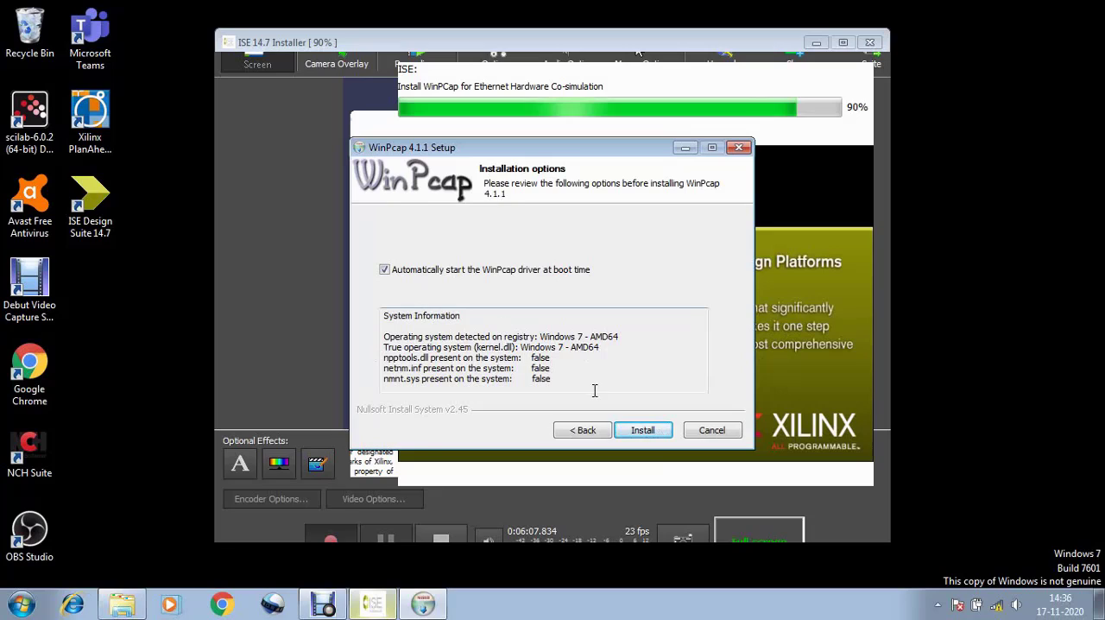
pyautogui.click(642, 430)
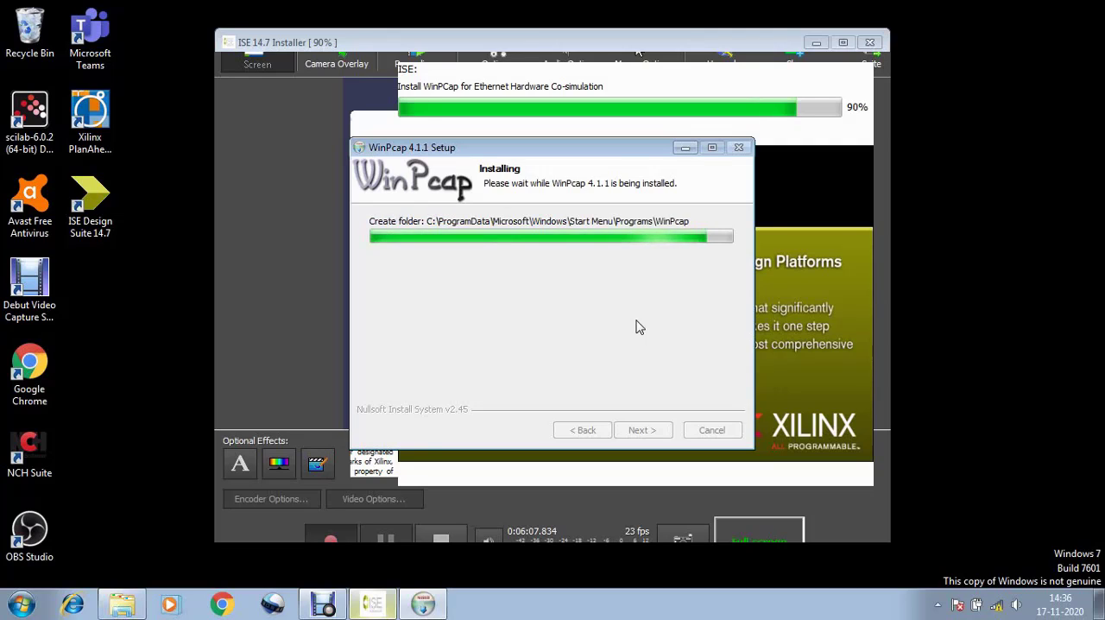
pyautogui.click(630, 432)
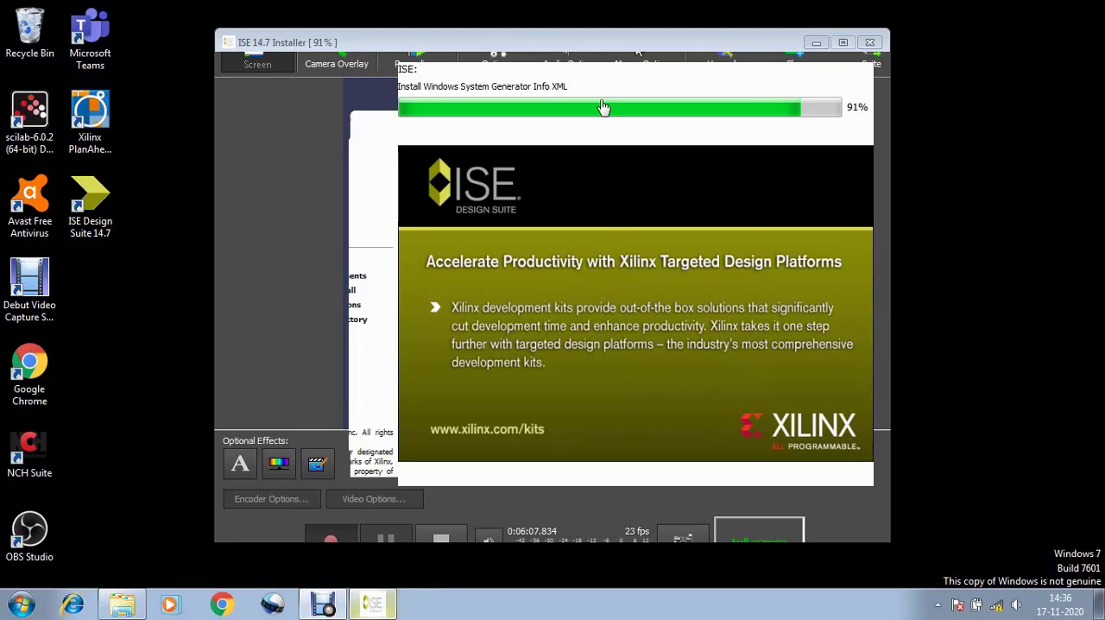
pyautogui.click(324, 605)
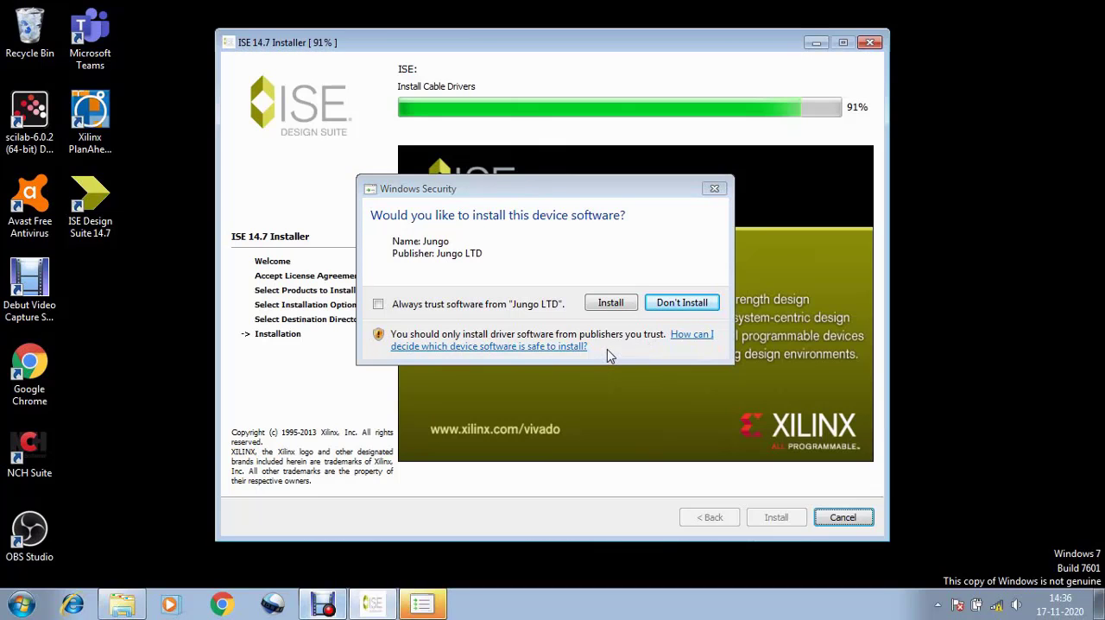
# Install the Jungo and Xilinx device drivers and finish the ISE 14.7 installer
pyautogui.click(611, 304)
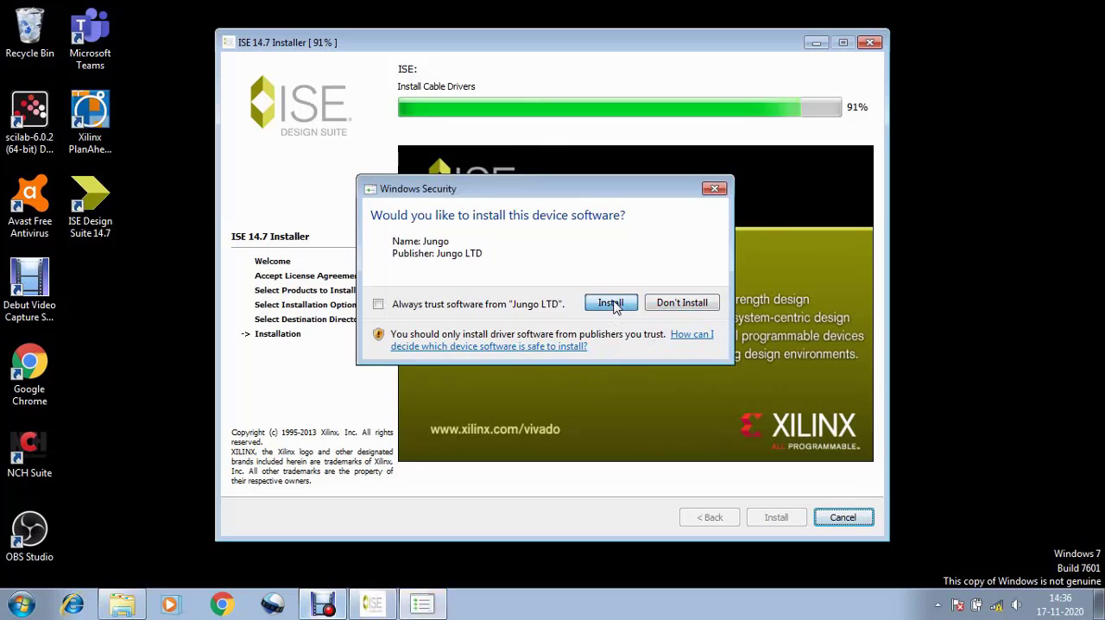
pyautogui.click(333, 606)
pyautogui.click(385, 541)
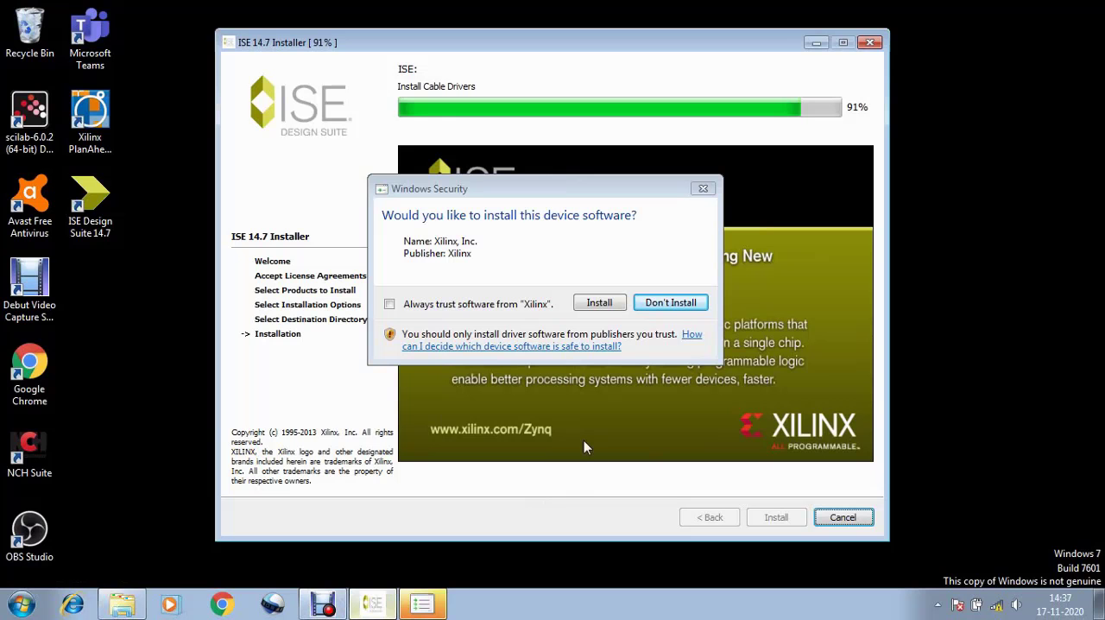
pyautogui.click(601, 309)
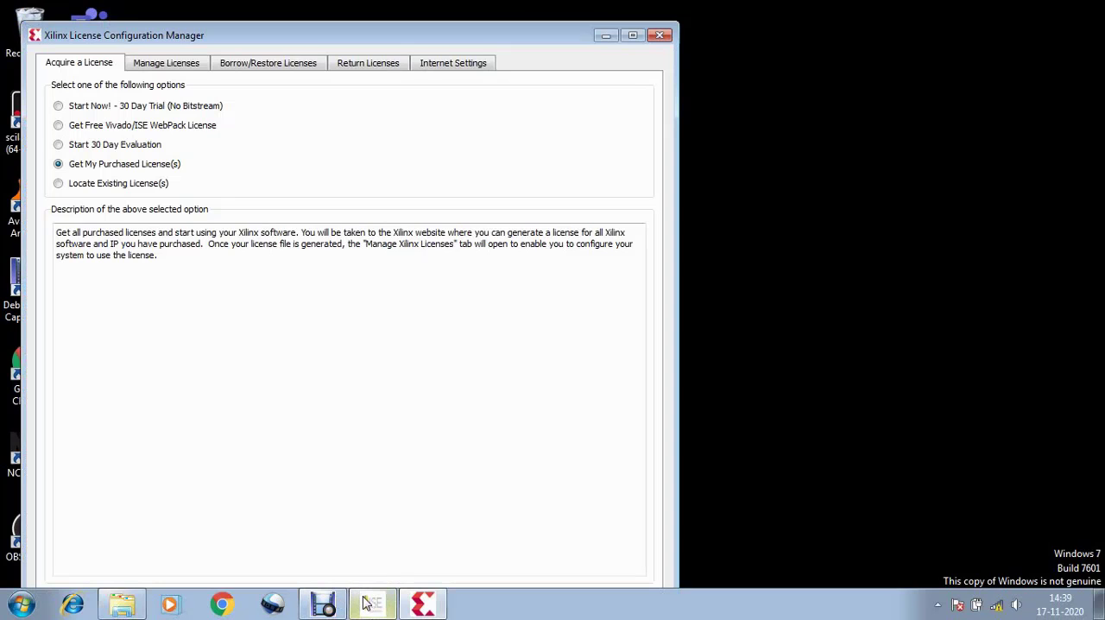
pyautogui.click(371, 603)
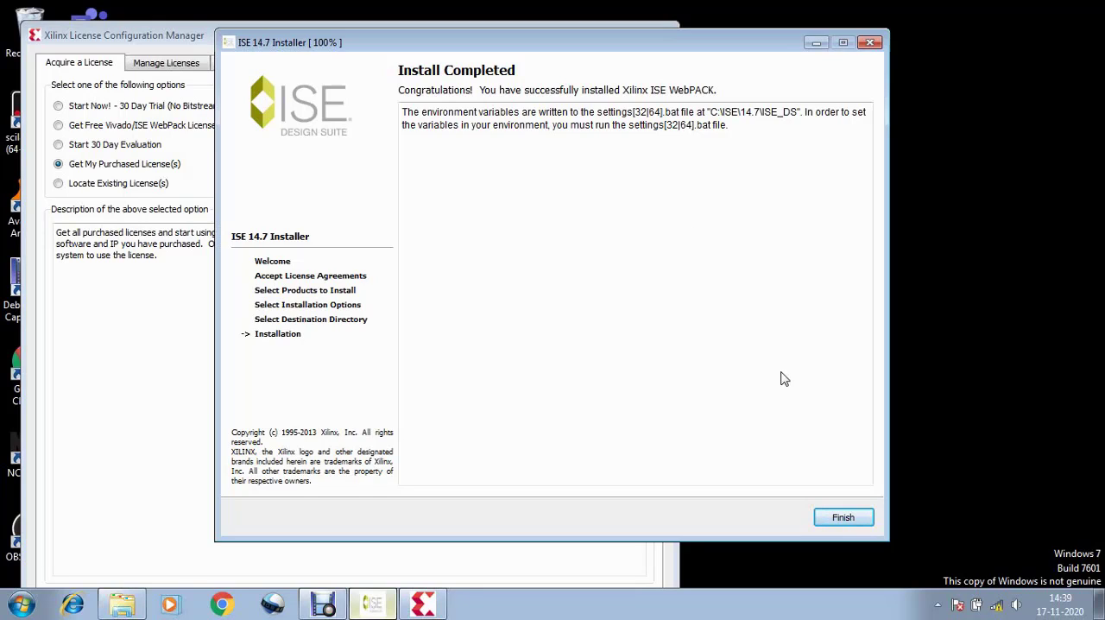
pyautogui.click(863, 516)
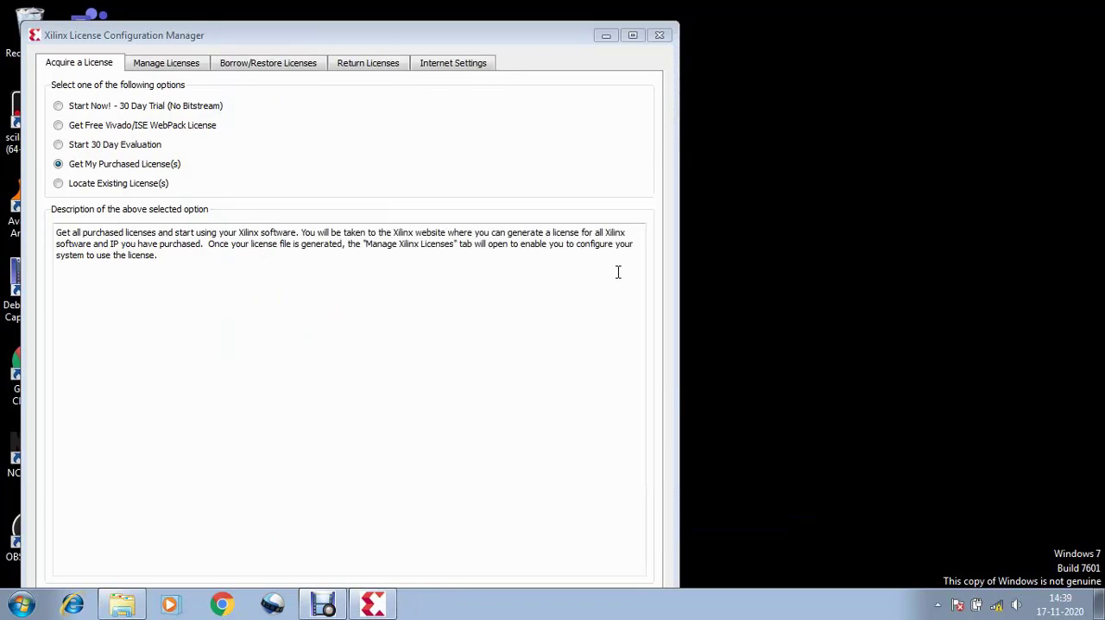
# Choose the option to locate existing licenses in the Xilinx License Configuration Manager and close its window
pyautogui.moveTo(538, 42); pyautogui.dragTo(721, 40)
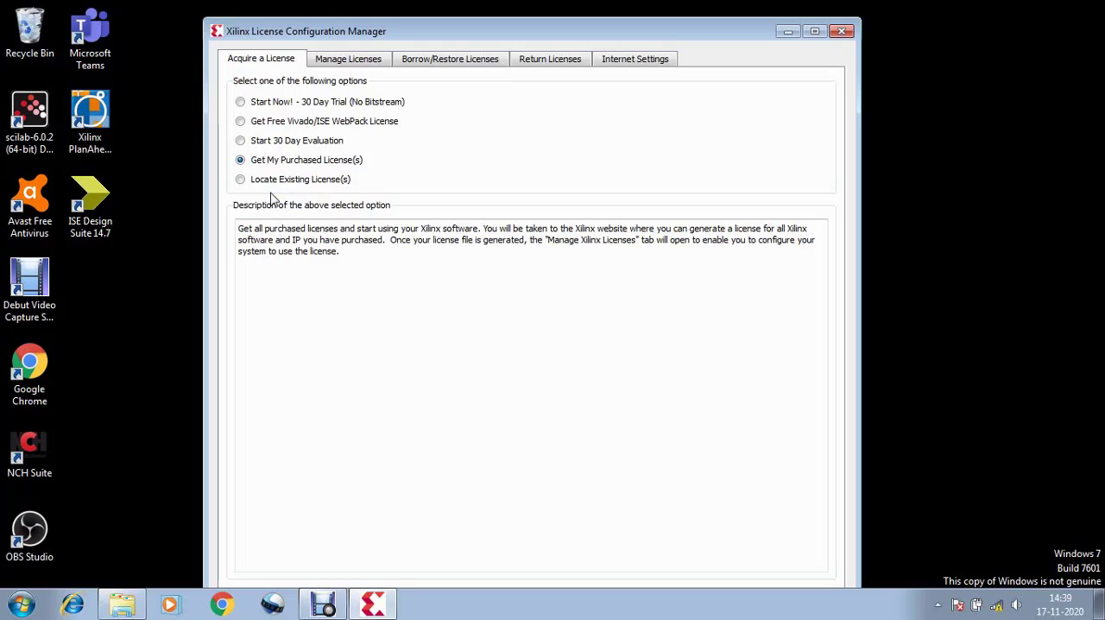
pyautogui.click(241, 180)
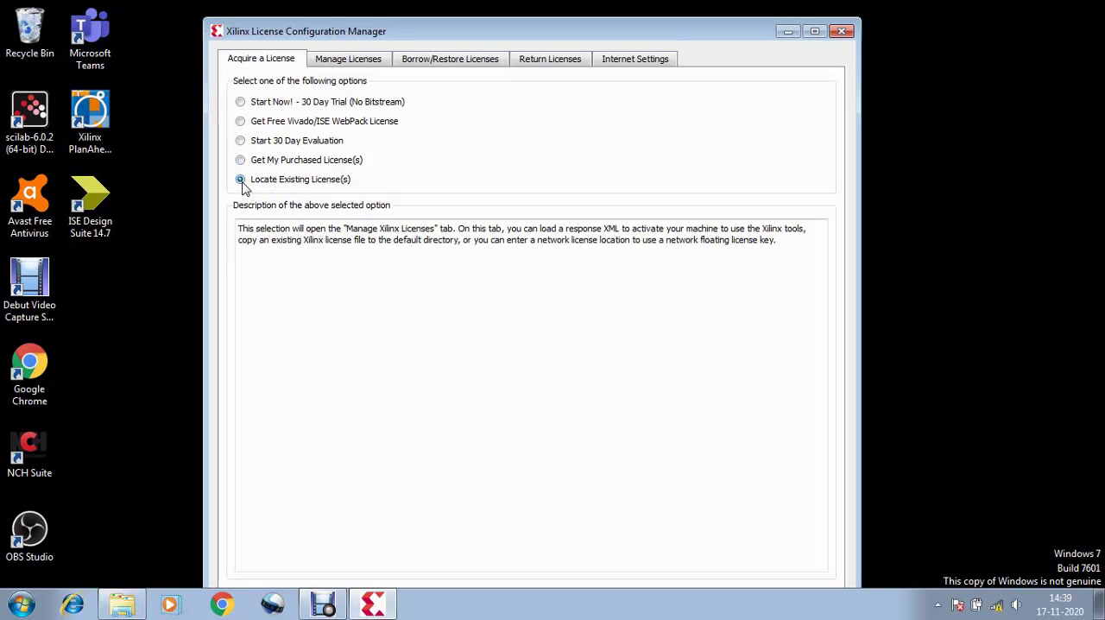
pyautogui.moveTo(715, 40); pyautogui.dragTo(715, 19)
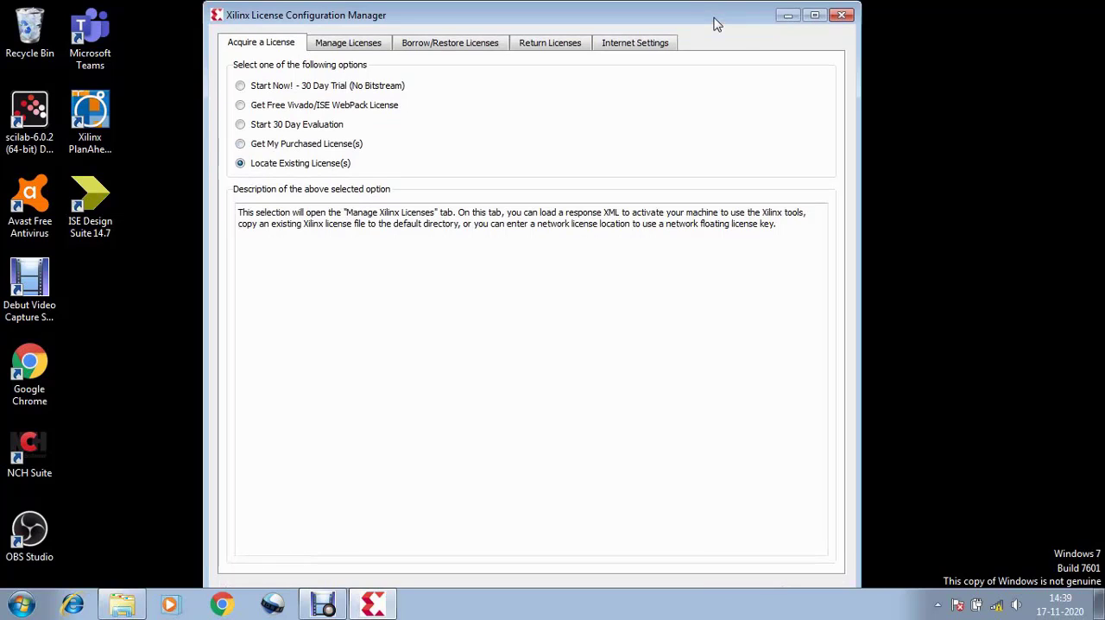
pyautogui.click(847, 21)
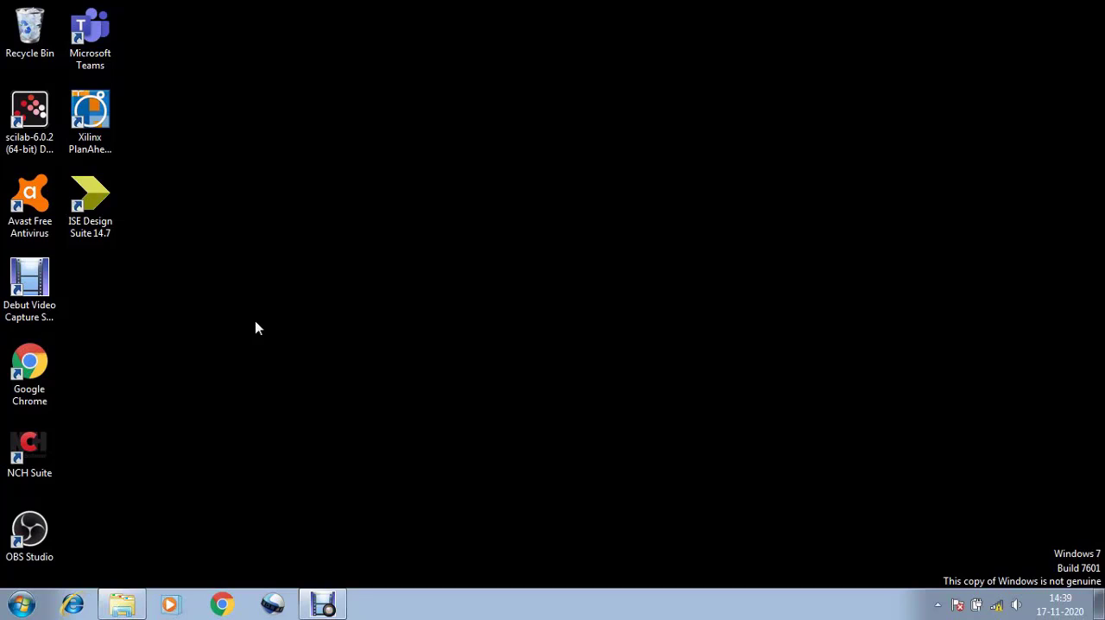
# Launch ISE Design Suite 14.7, maximize the Project Navigator and dismiss the Tip of the Day
pyautogui.doubleClick(92, 235)
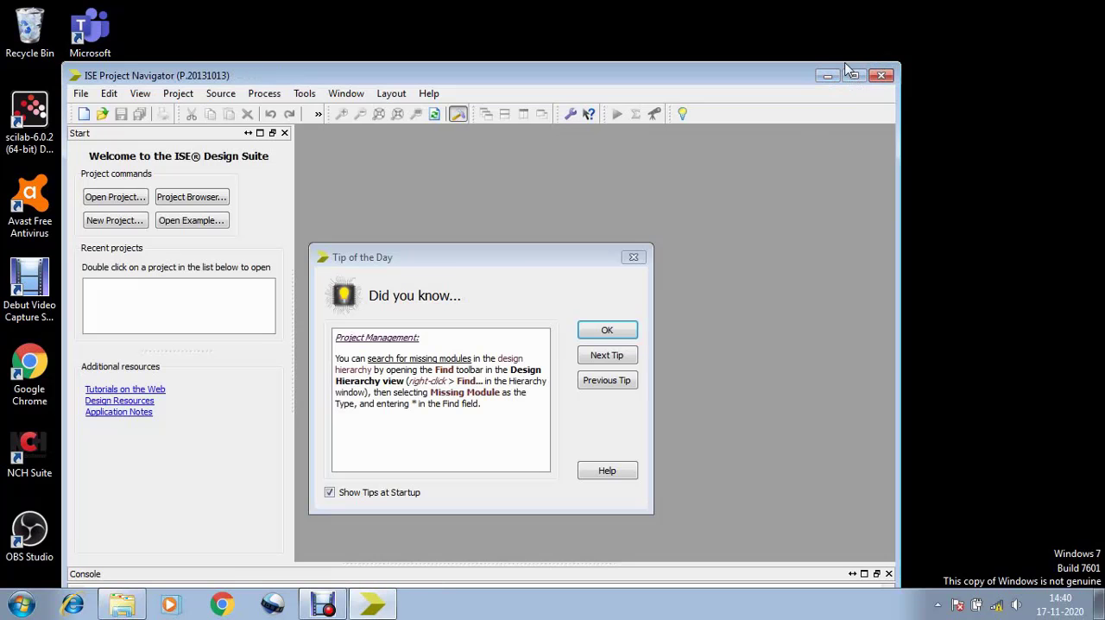
pyautogui.click(855, 77)
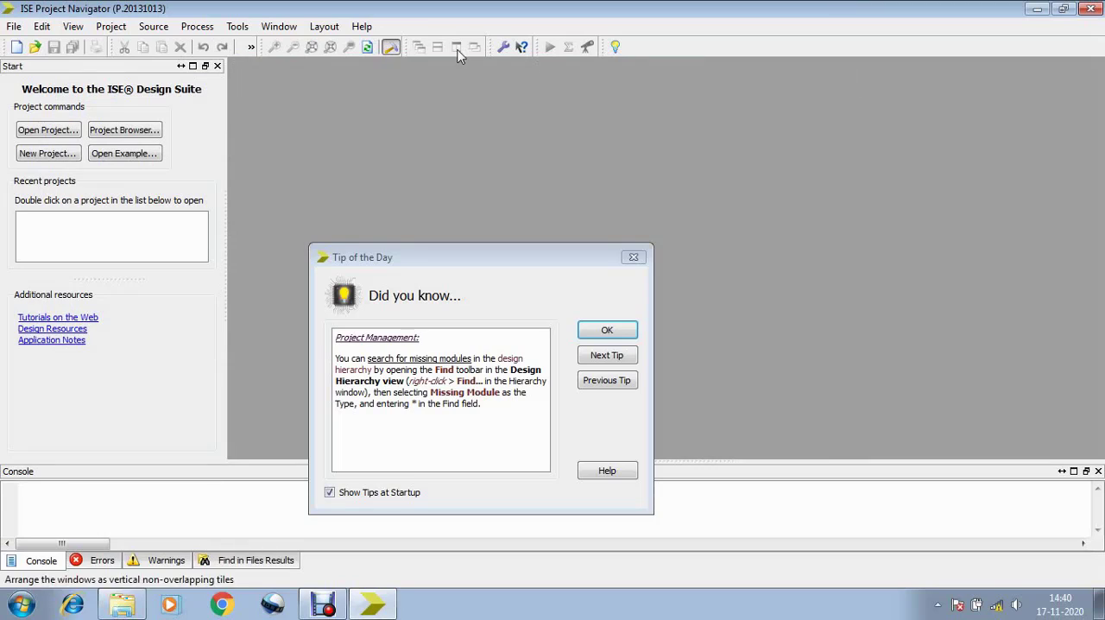
pyautogui.click(239, 31)
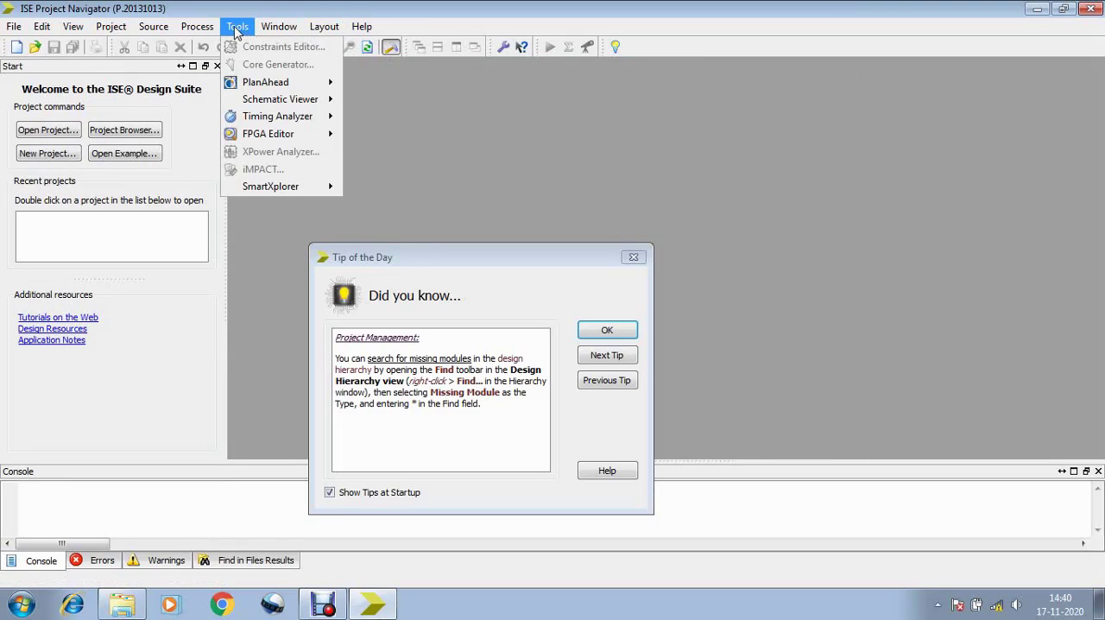
pyautogui.moveTo(282, 32)
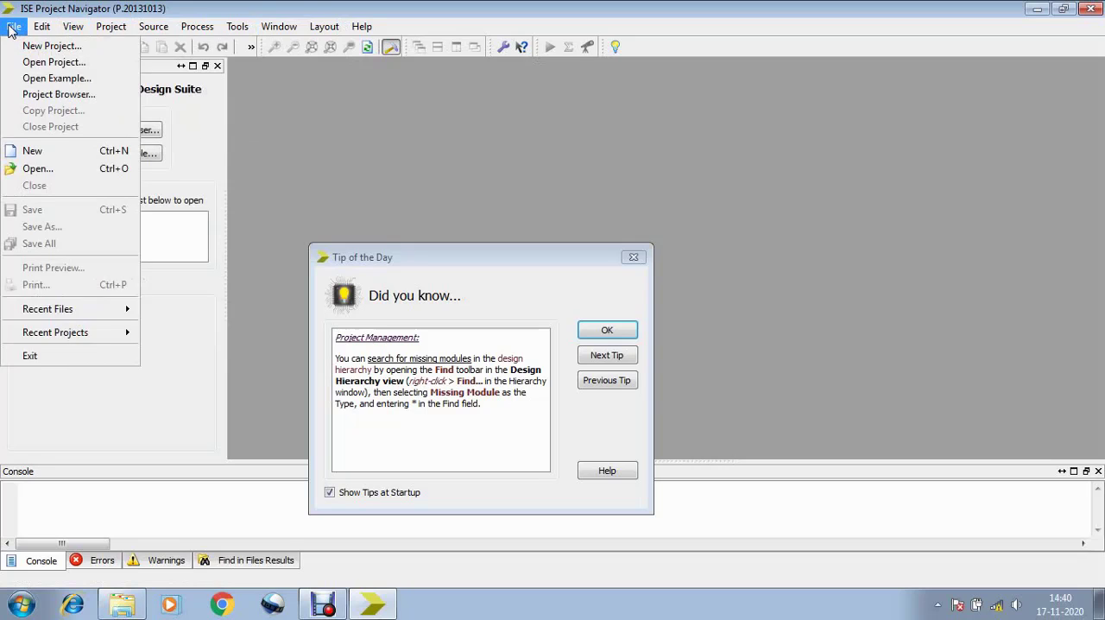
pyautogui.moveTo(147, 36)
pyautogui.moveTo(98, 34)
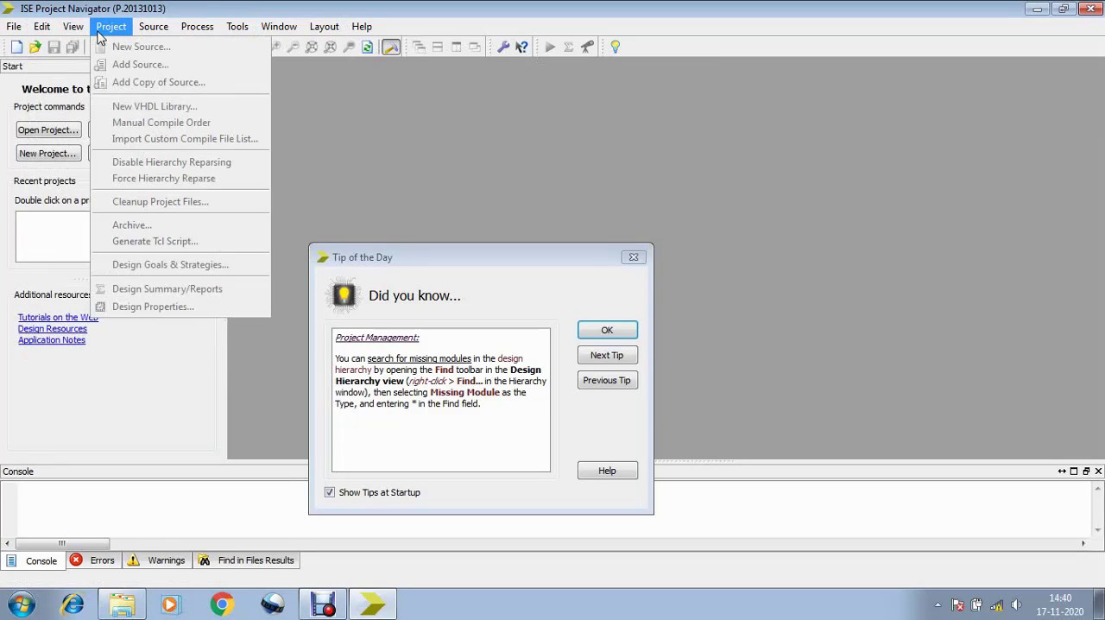
pyautogui.click(607, 331)
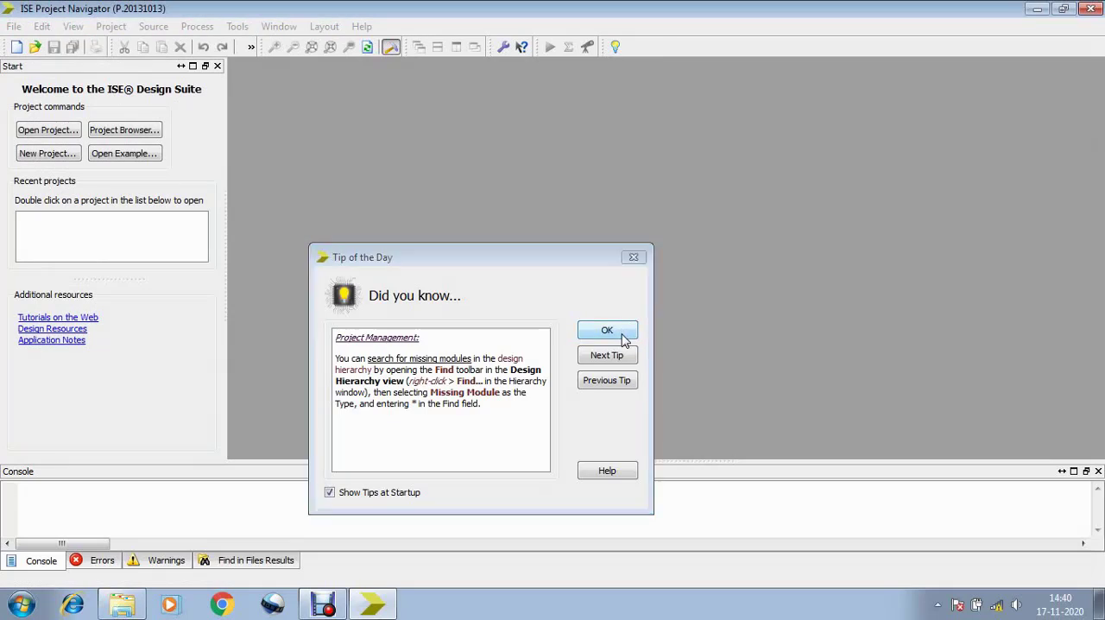
pyautogui.click(608, 331)
# Open license management from the Project Navigator and maximize the Xilinx License Configuration Manager
pyautogui.click(115, 26)
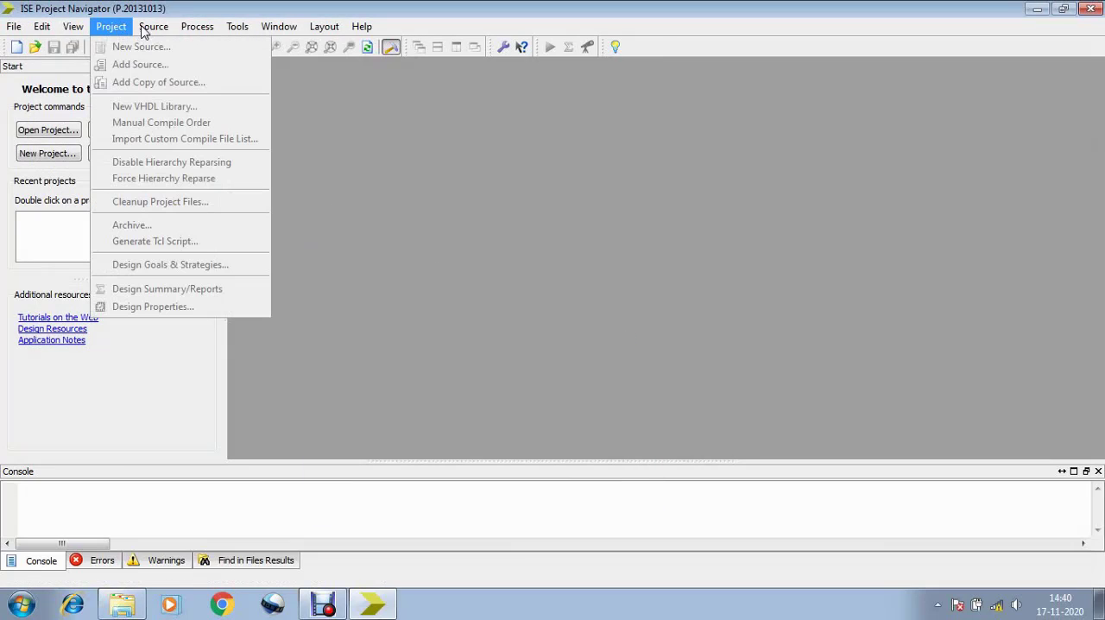
pyautogui.moveTo(148, 31)
pyautogui.moveTo(247, 33)
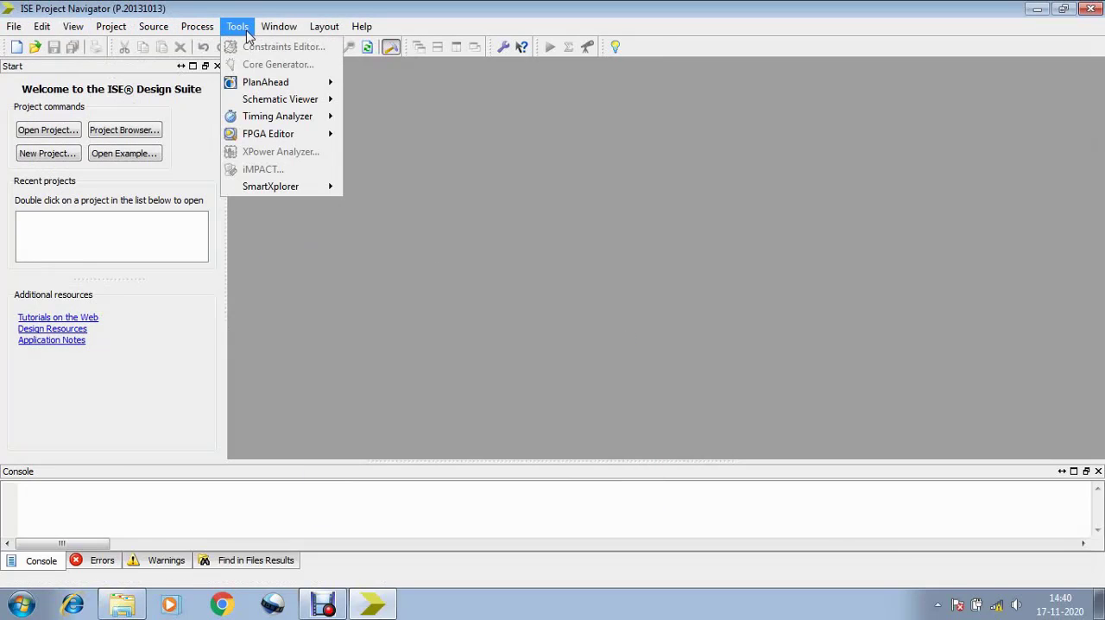
pyautogui.moveTo(321, 31)
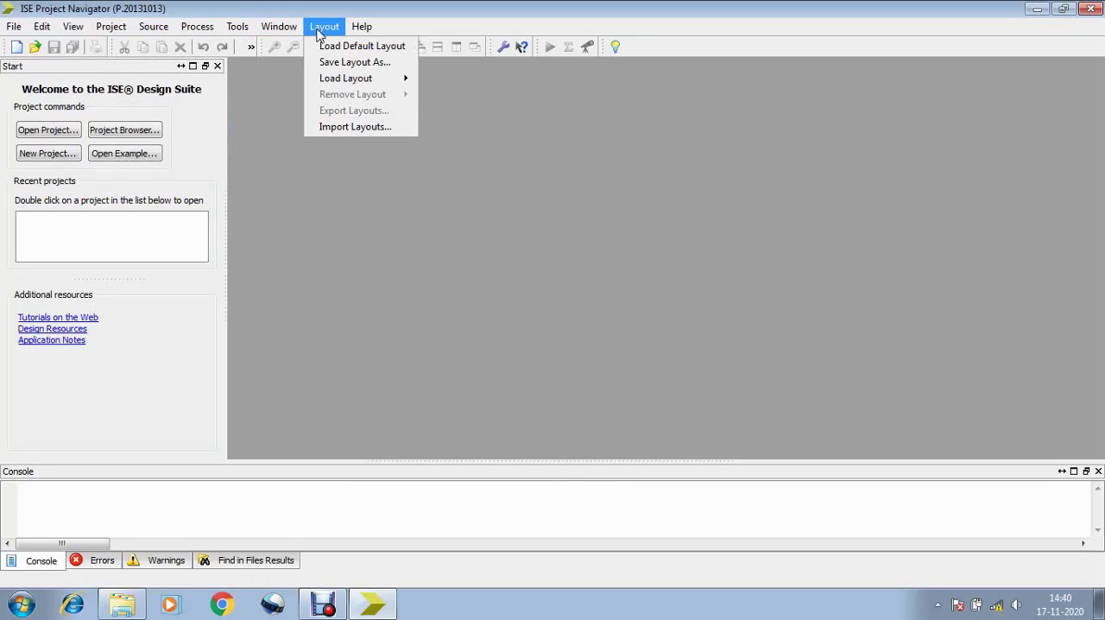
pyautogui.moveTo(364, 31)
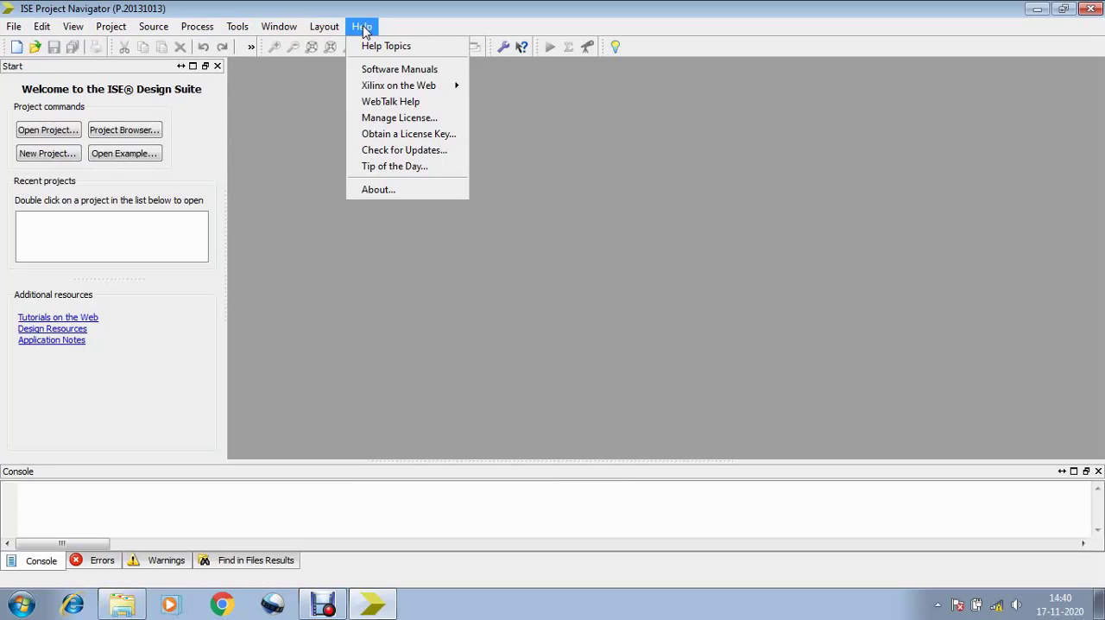
pyautogui.click(390, 119)
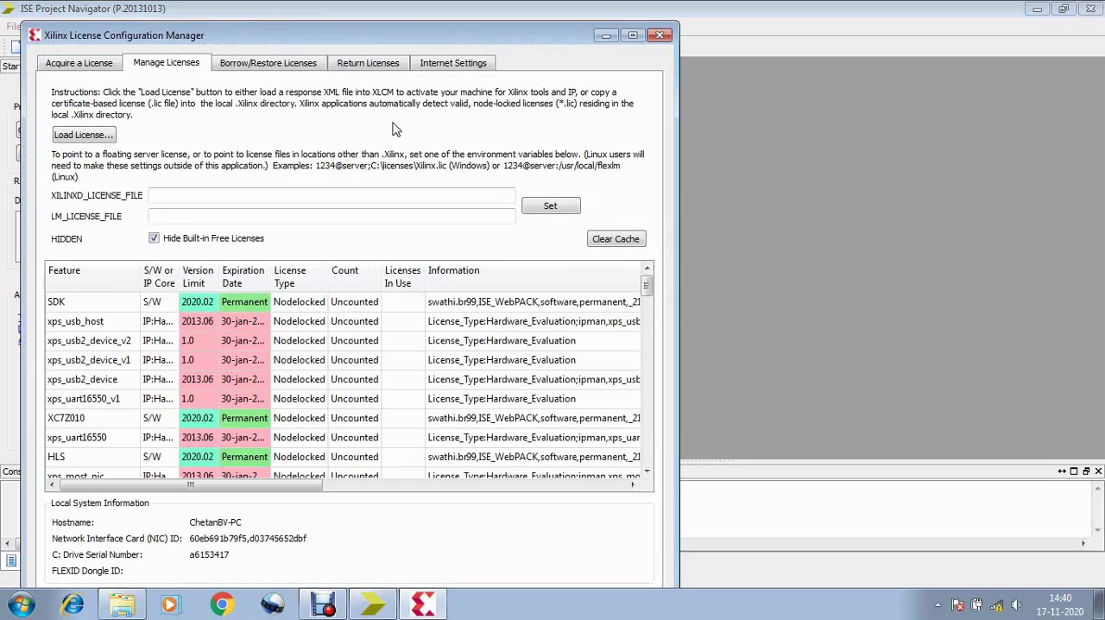
pyautogui.click(633, 35)
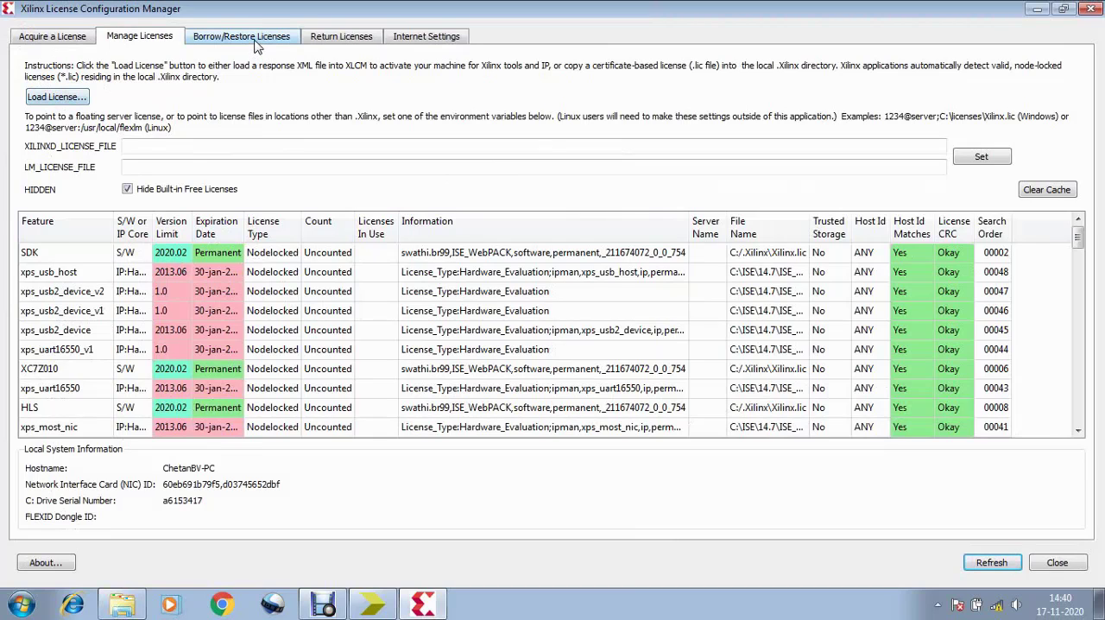
# Load the license file Xilinx.lic from D:\Xilinx_14.7, overwriting the existing copy, and close the license manager
pyautogui.click(85, 99)
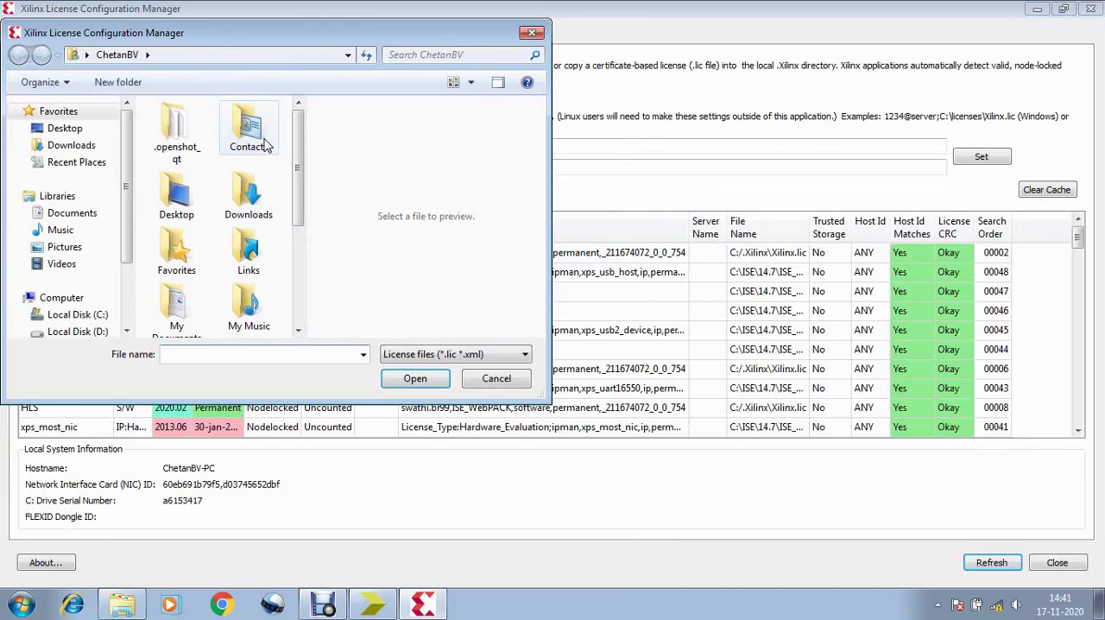
pyautogui.moveTo(129, 215); pyautogui.dragTo(131, 278)
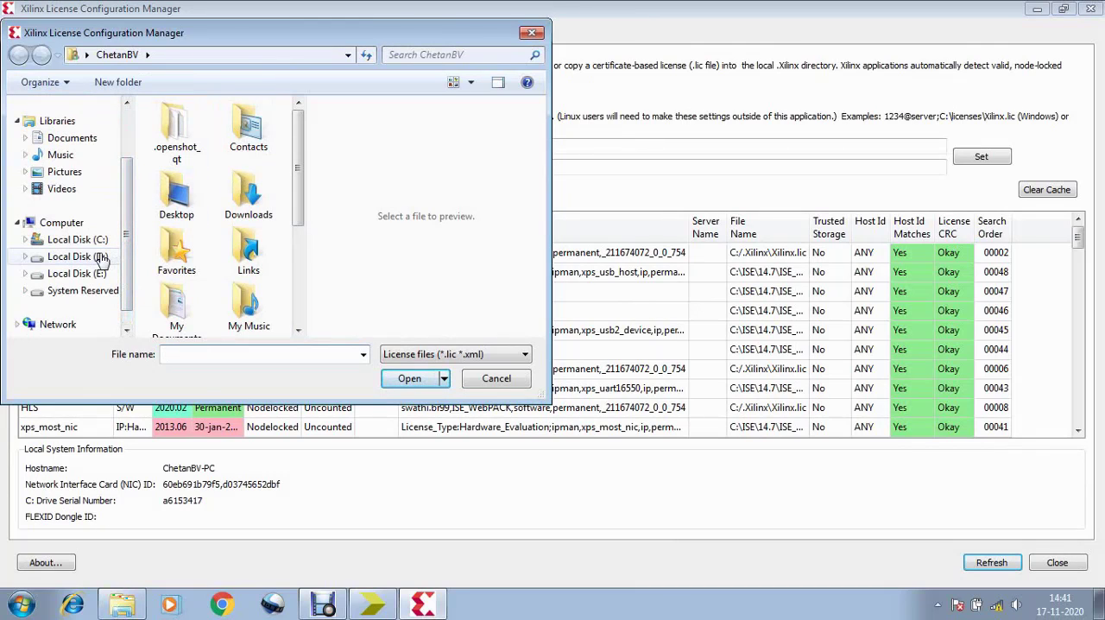
pyautogui.click(101, 257)
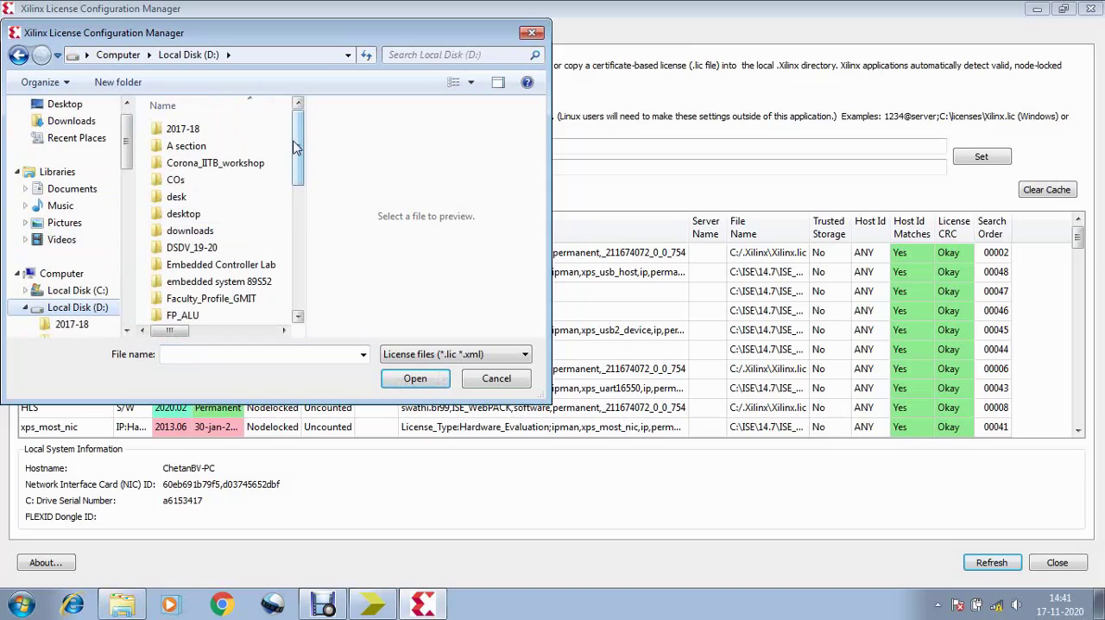
pyautogui.moveTo(301, 143); pyautogui.dragTo(308, 279)
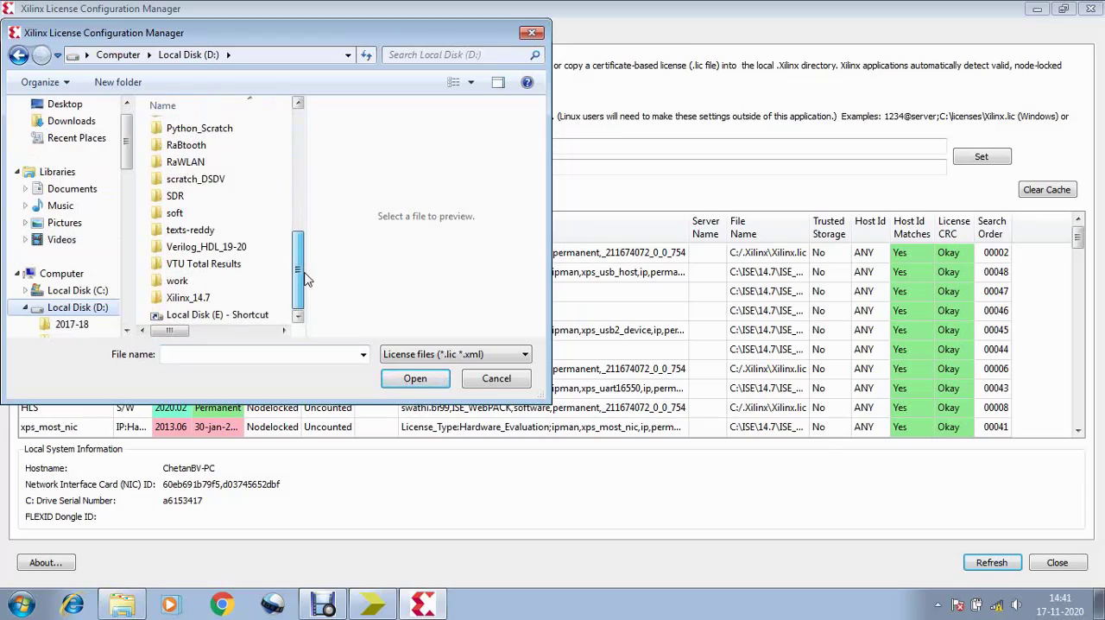
pyautogui.doubleClick(208, 298)
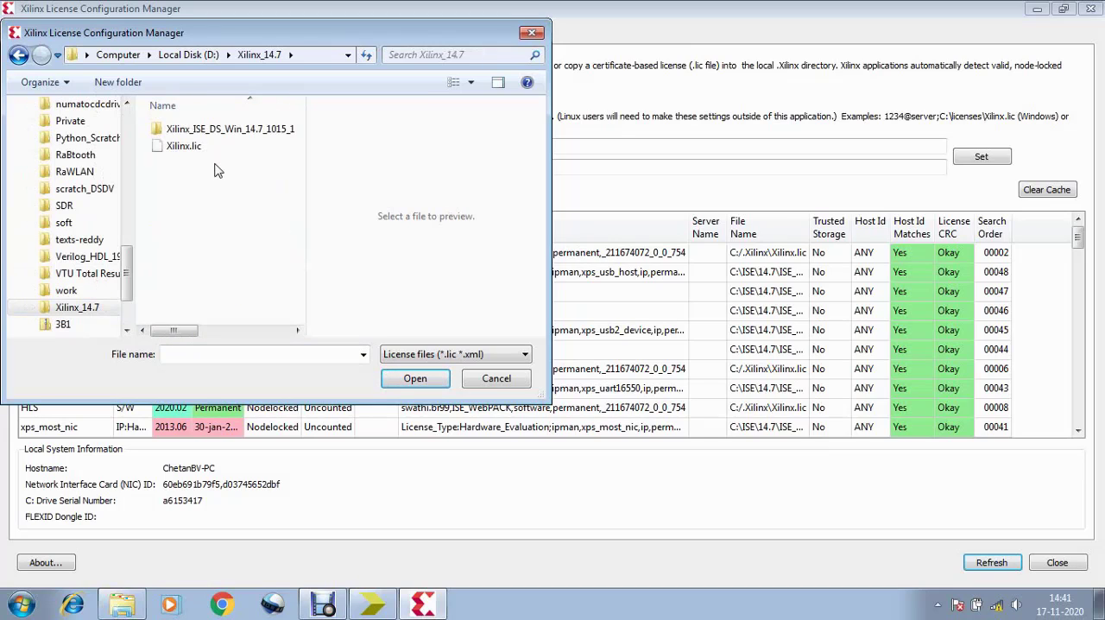
pyautogui.click(198, 150)
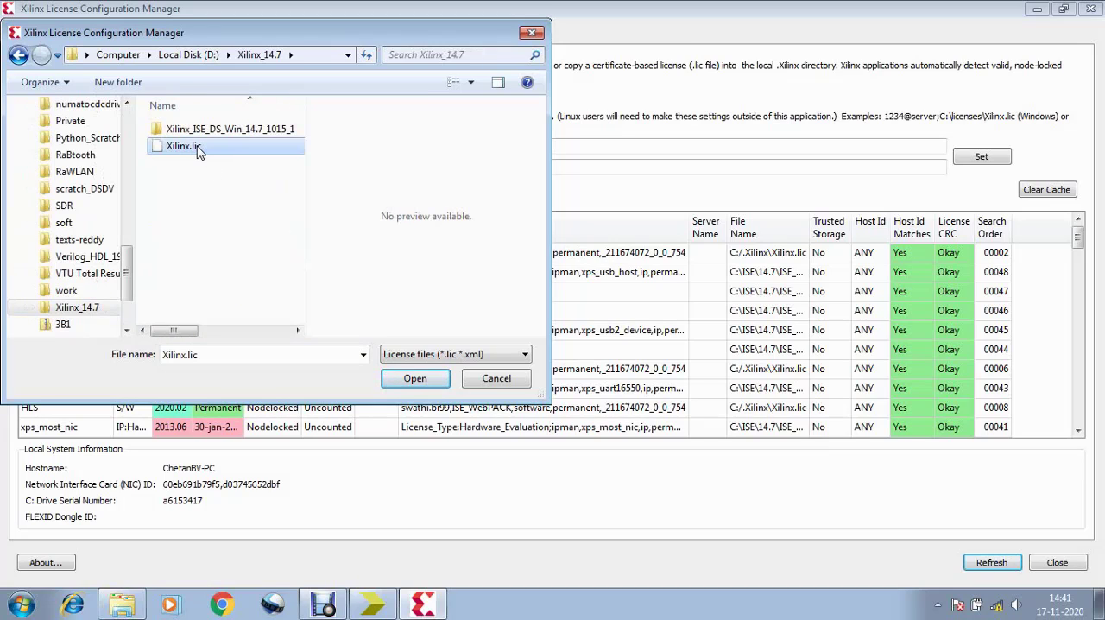
pyautogui.click(416, 379)
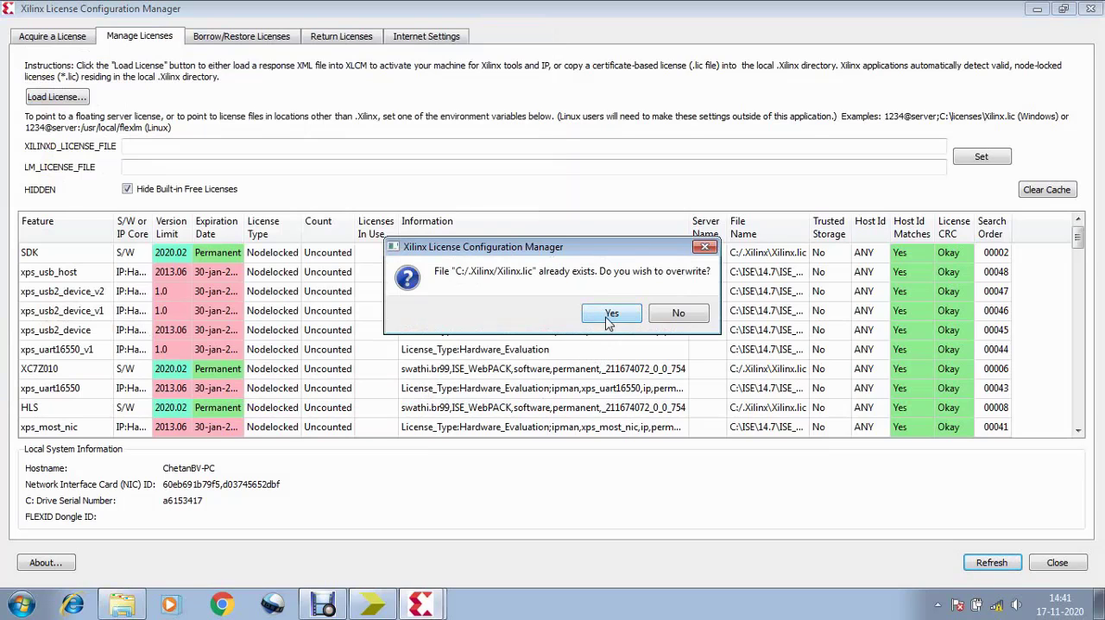
pyautogui.click(609, 322)
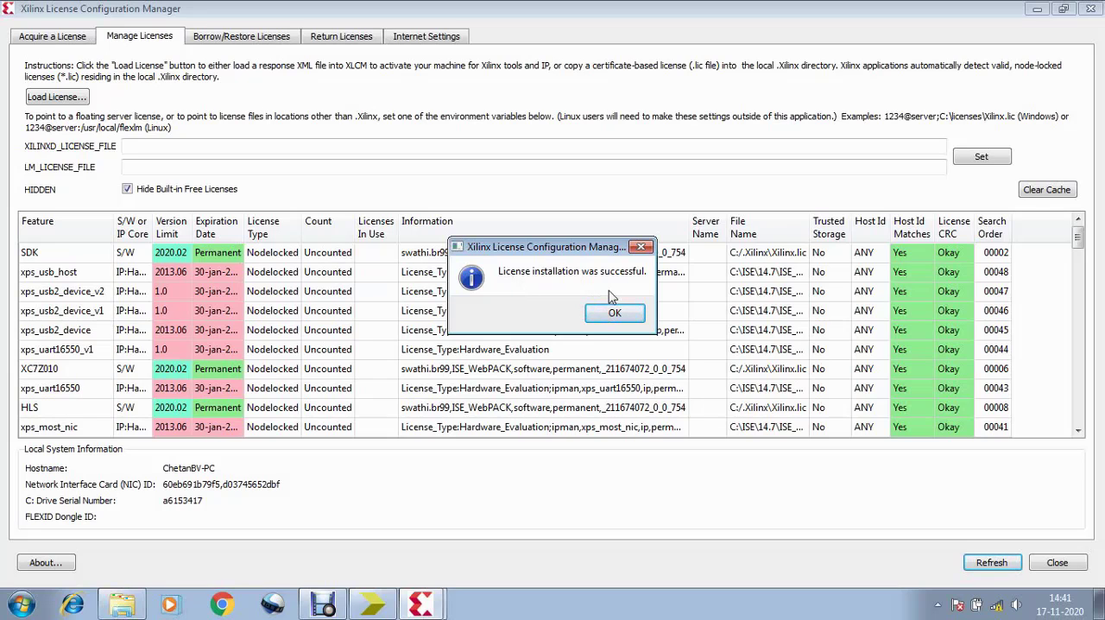
pyautogui.click(615, 313)
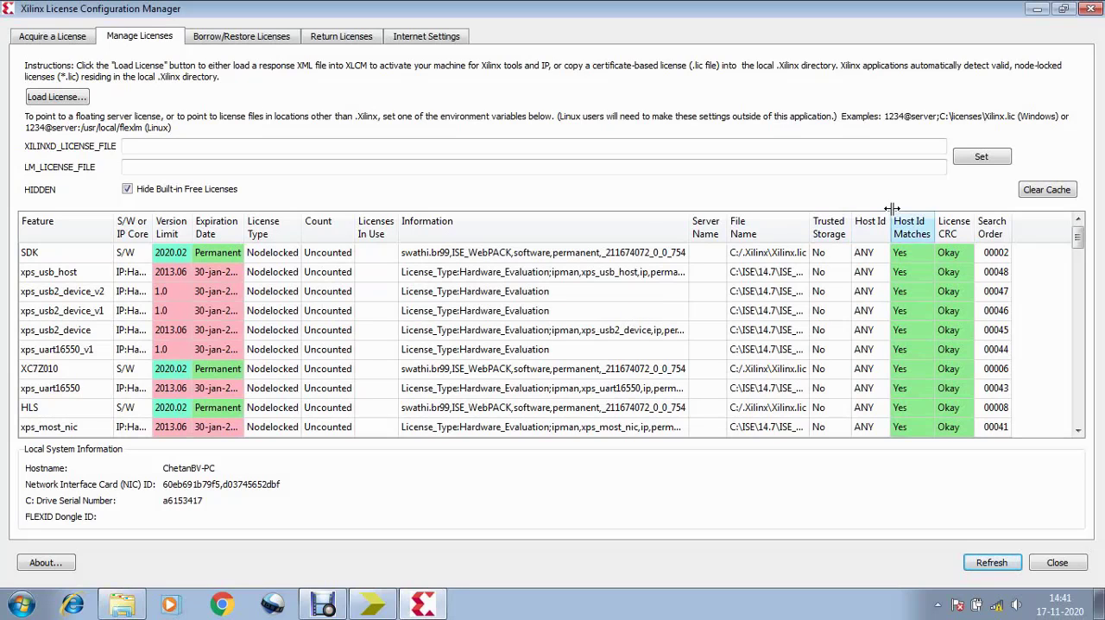
pyautogui.click(1092, 9)
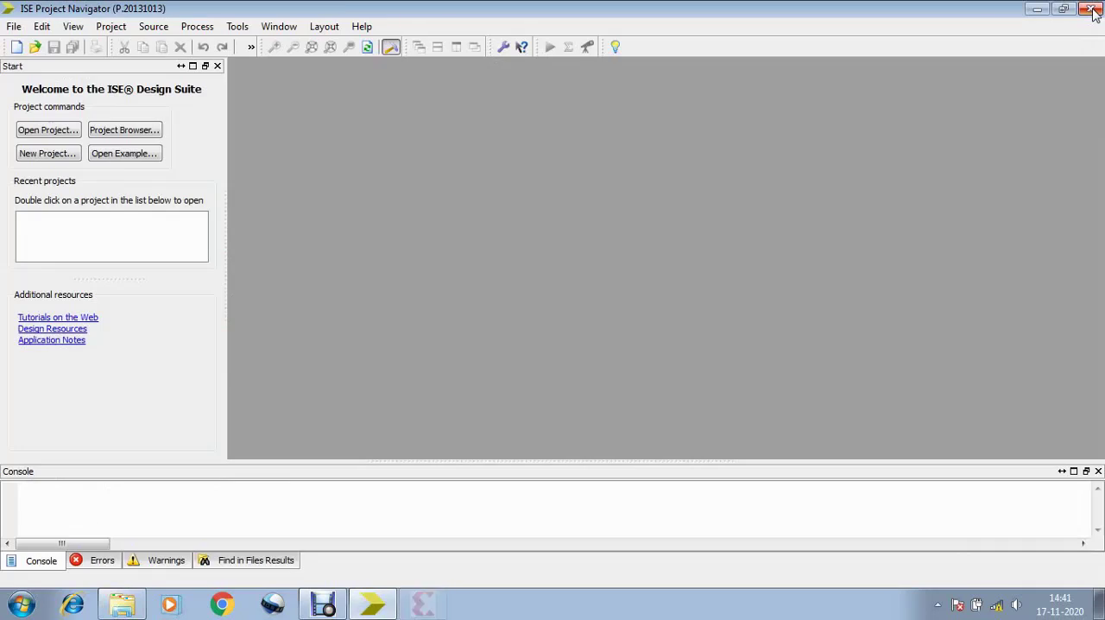